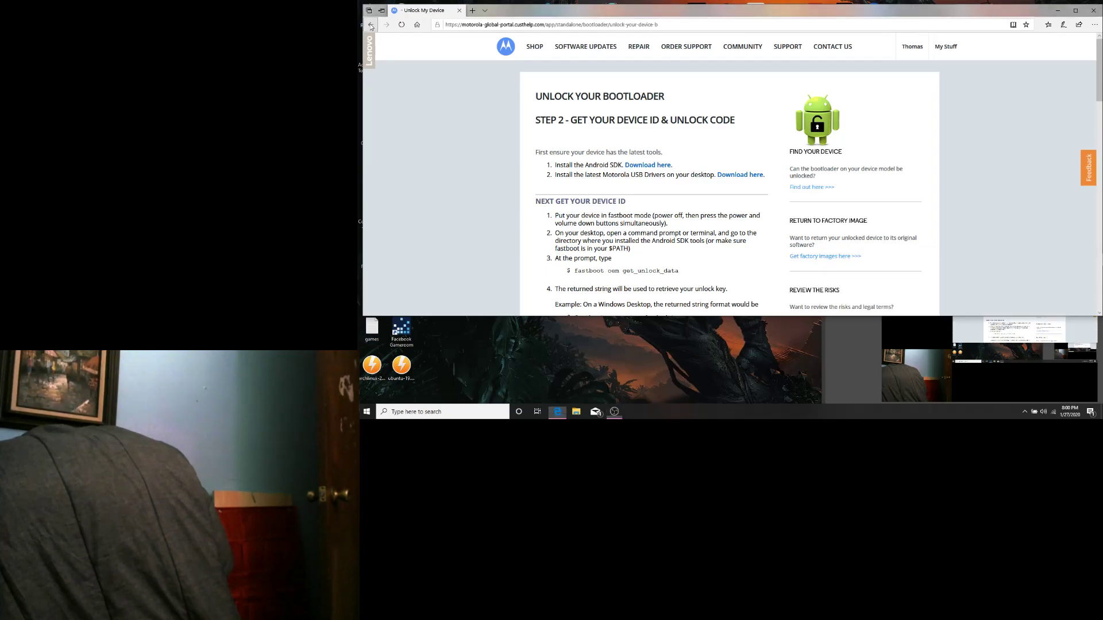
Return to the Google results, reopen the Motorola unlock bootloader page and continue to Step 2.
{"action": "left_click", "coordinate": [401, 25]}
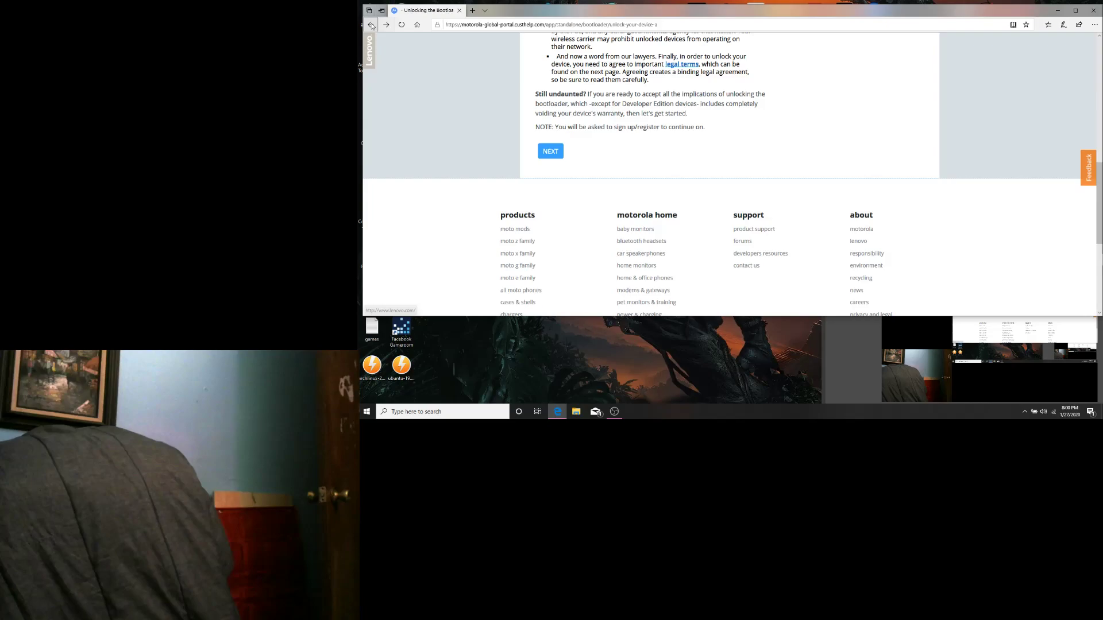
{"action": "left_click", "coordinate": [371, 25]}
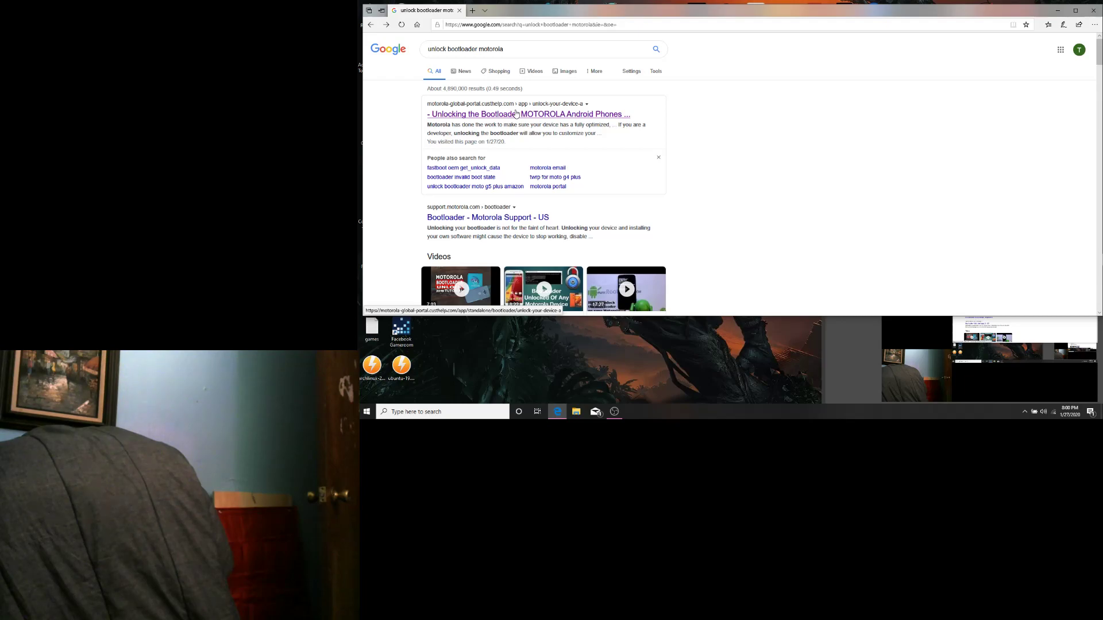
{"action": "left_click", "coordinate": [516, 113]}
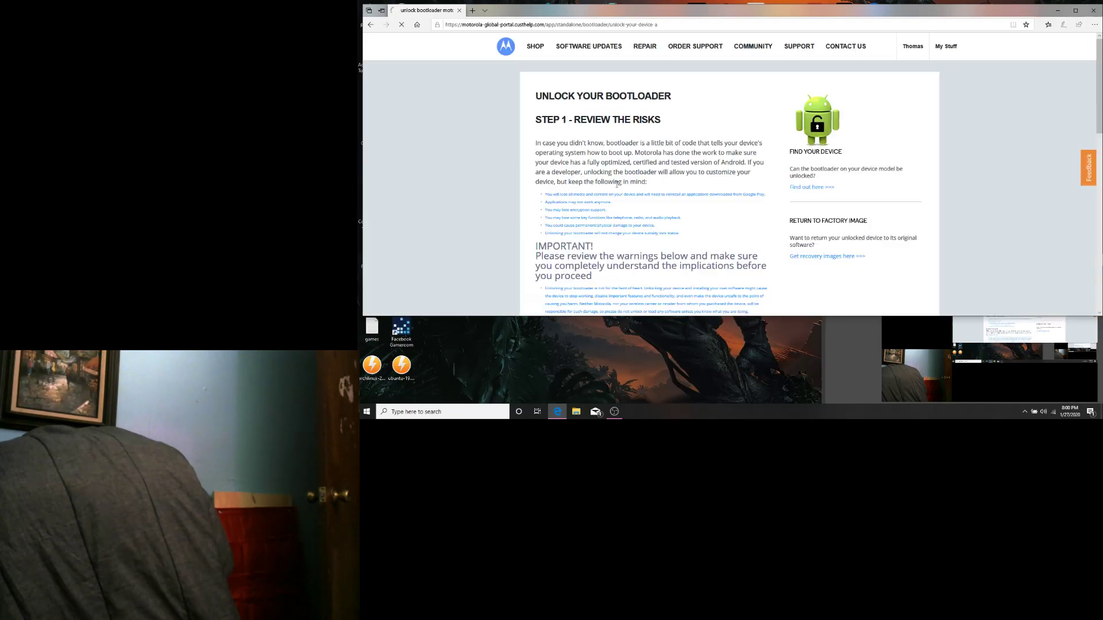
{"action": "scroll", "coordinate": [630, 180], "scroll_direction": "down", "scroll_amount": 3}
{"action": "scroll", "coordinate": [631, 180], "scroll_direction": "down", "scroll_amount": 4}
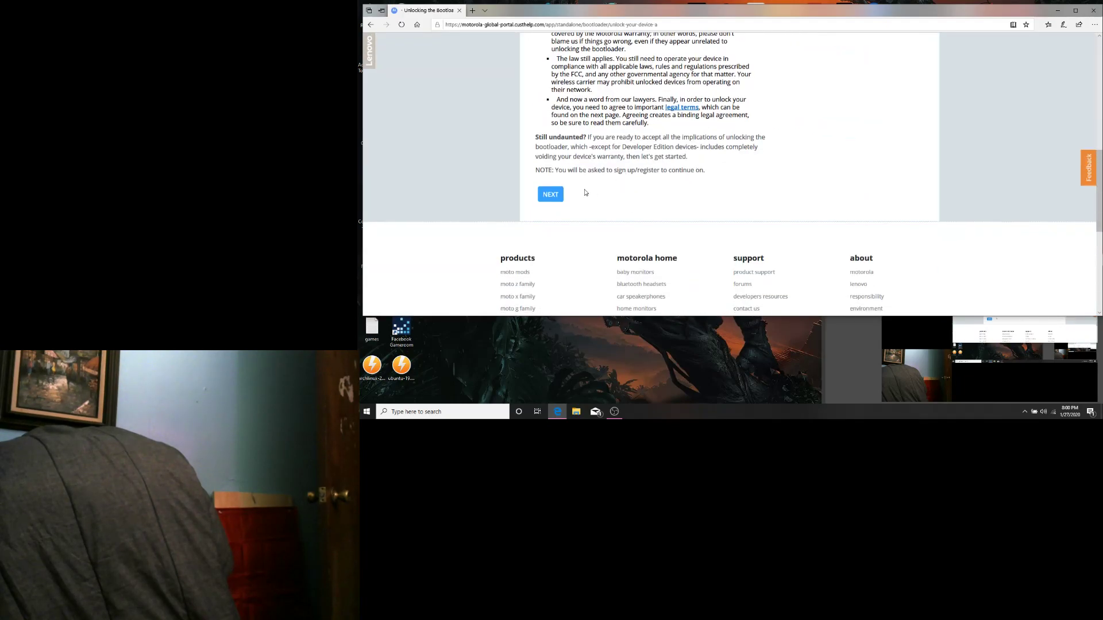
{"action": "left_click", "coordinate": [550, 195]}
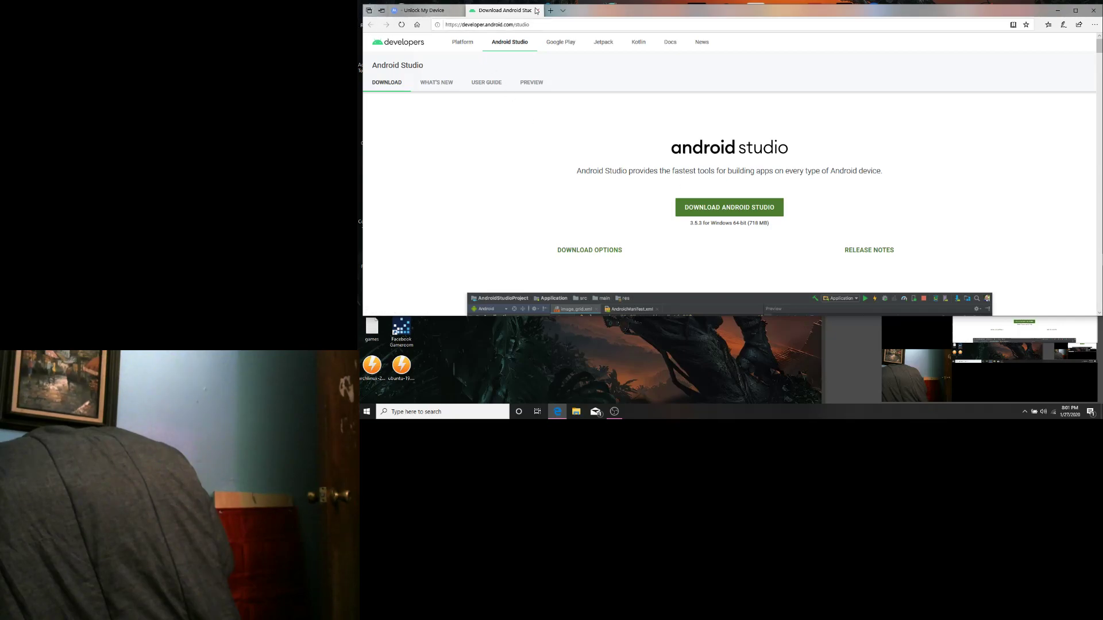
Close the Android Studio tab, view and close the Motorola USB drivers page, back to the Step 2 instructions.
{"action": "key", "text": "ctrl+w"}
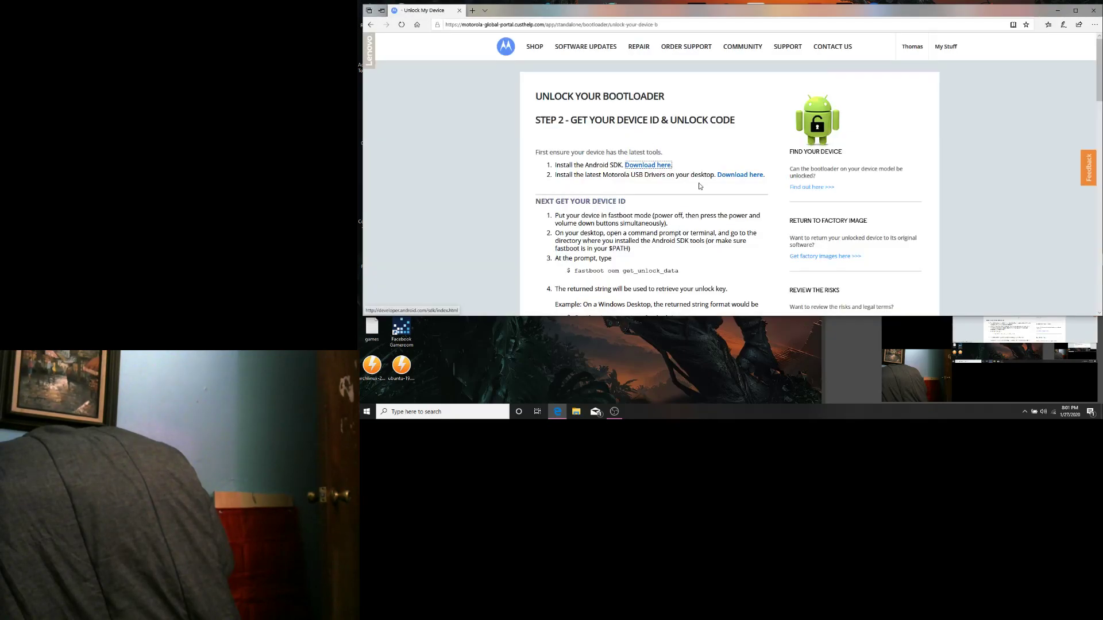
{"action": "left_click", "coordinate": [743, 176]}
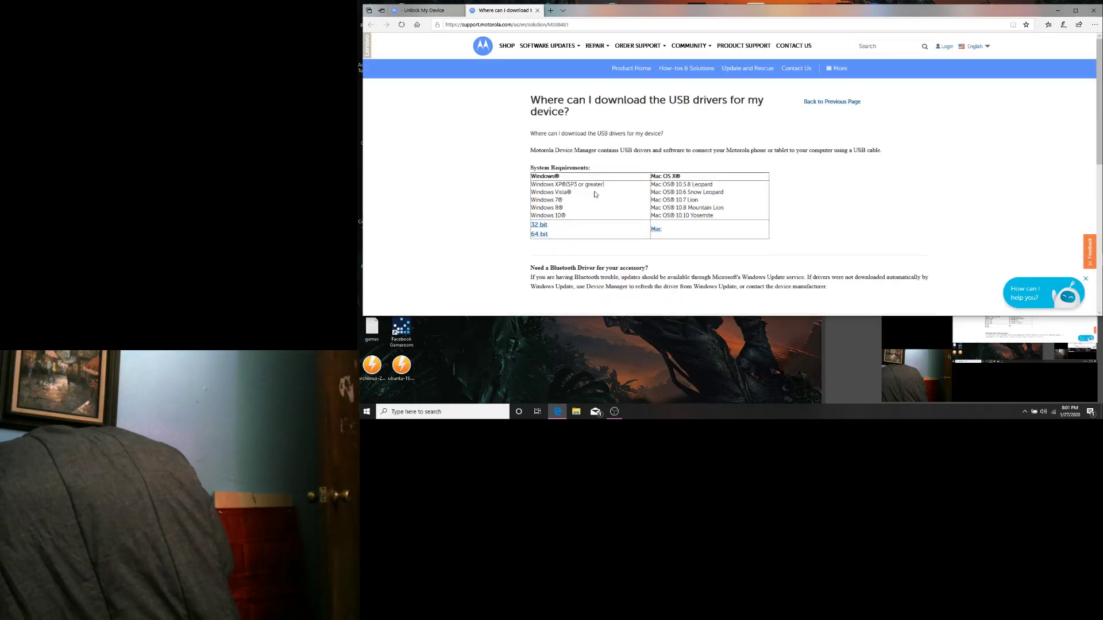
{"action": "left_click", "coordinate": [539, 11]}
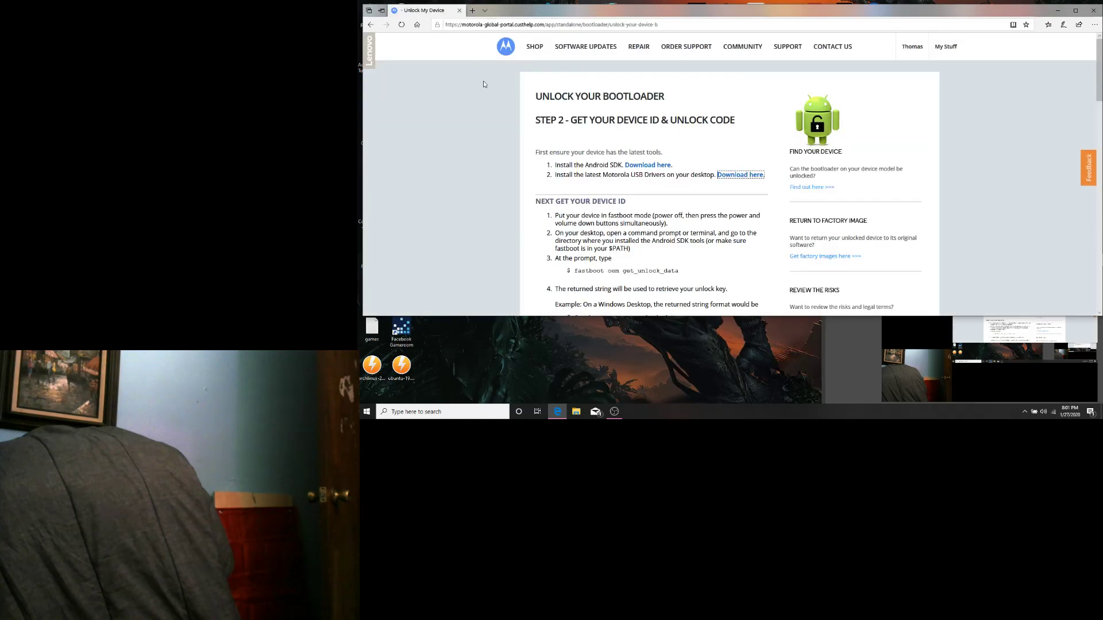
{"action": "scroll", "coordinate": [574, 175], "scroll_direction": "down", "scroll_amount": 1}
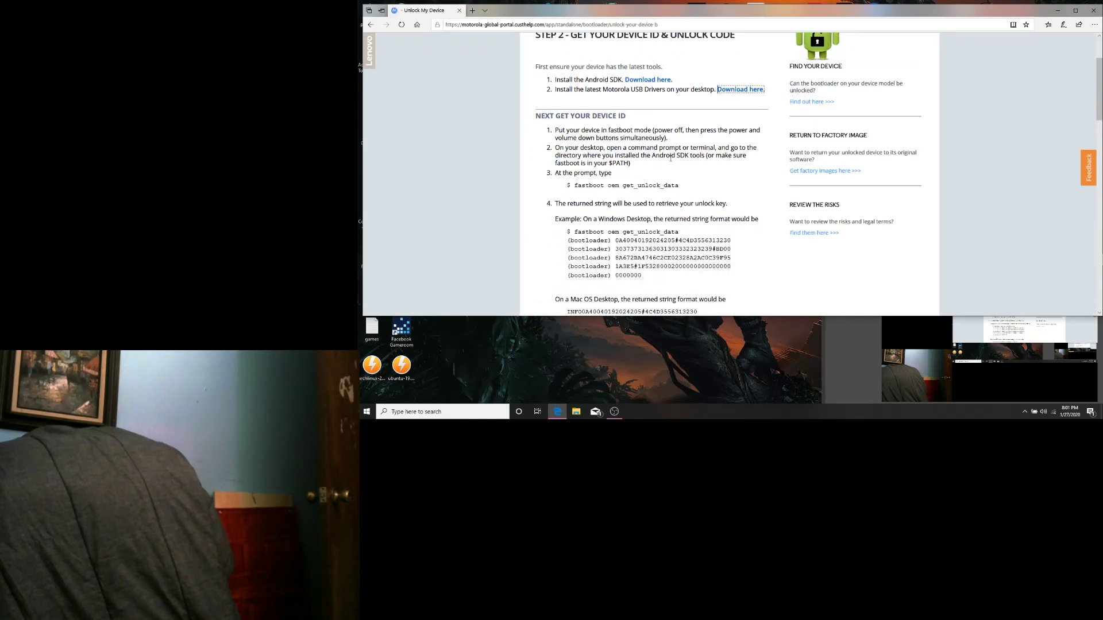
{"action": "left_click", "coordinate": [638, 156]}
Start PowerShell from the desktop context menu and run 'adb devices' to confirm the phone is attached.
{"action": "right_click", "coordinate": [677, 370]}
{"action": "left_click", "coordinate": [655, 371]}
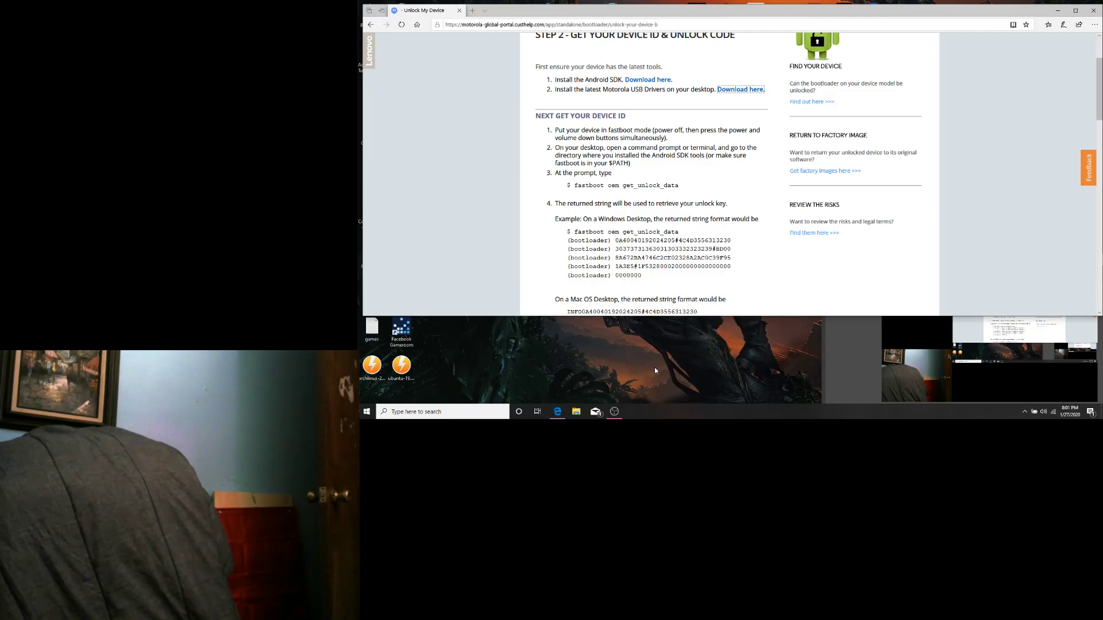
{"action": "right_click", "coordinate": [654, 370]}
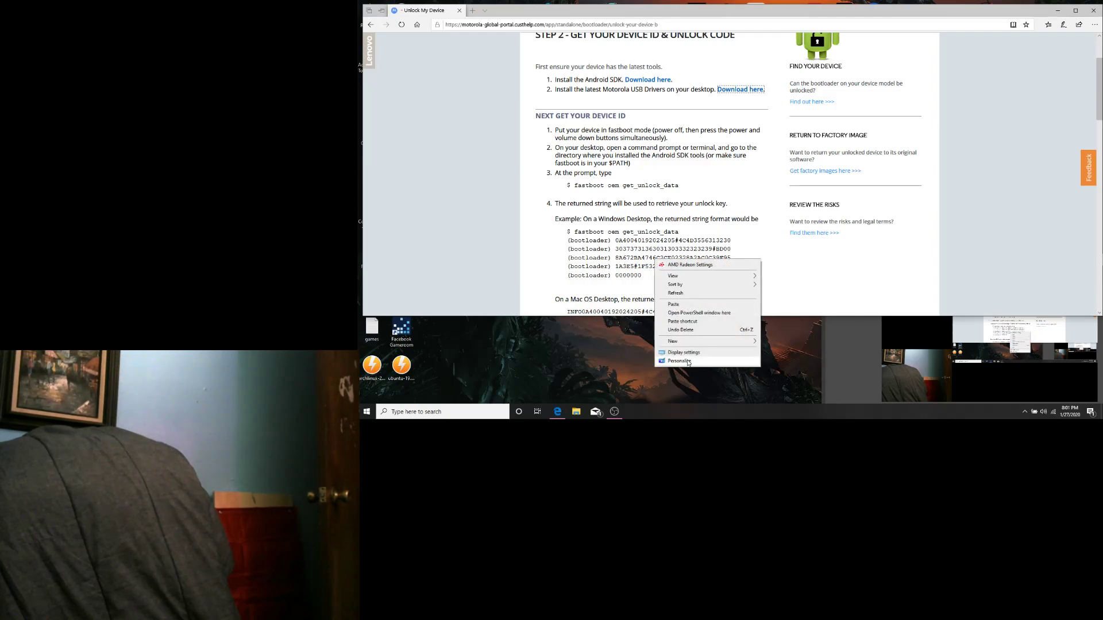
{"action": "left_click", "coordinate": [697, 315]}
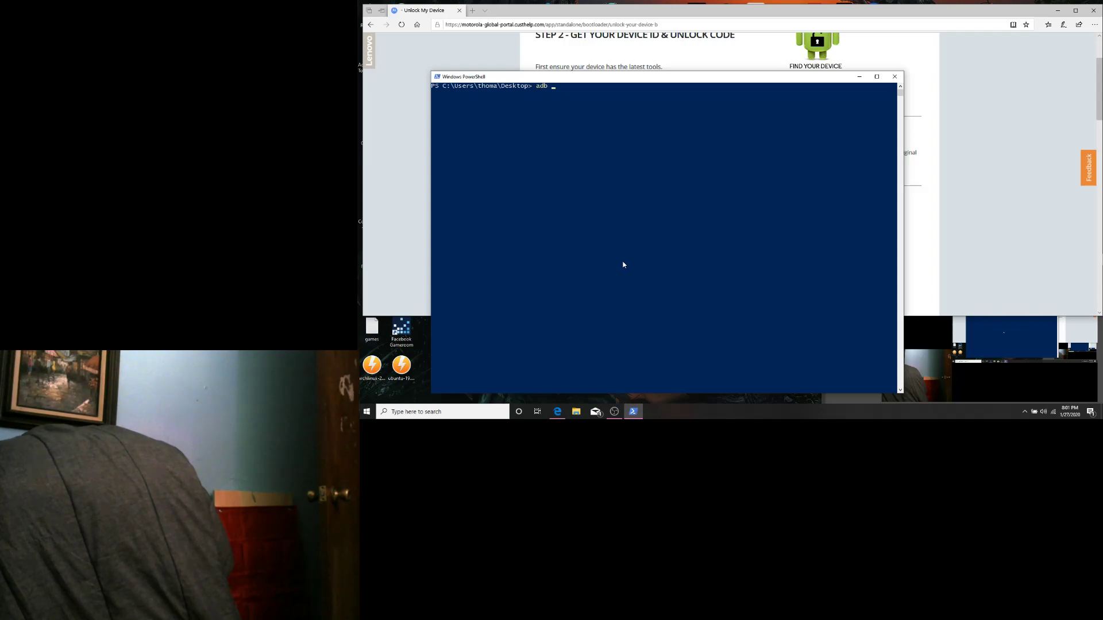
{"action": "type", "text": "b device"}
{"action": "type", "text": "s"}
{"action": "key", "text": "Return"}
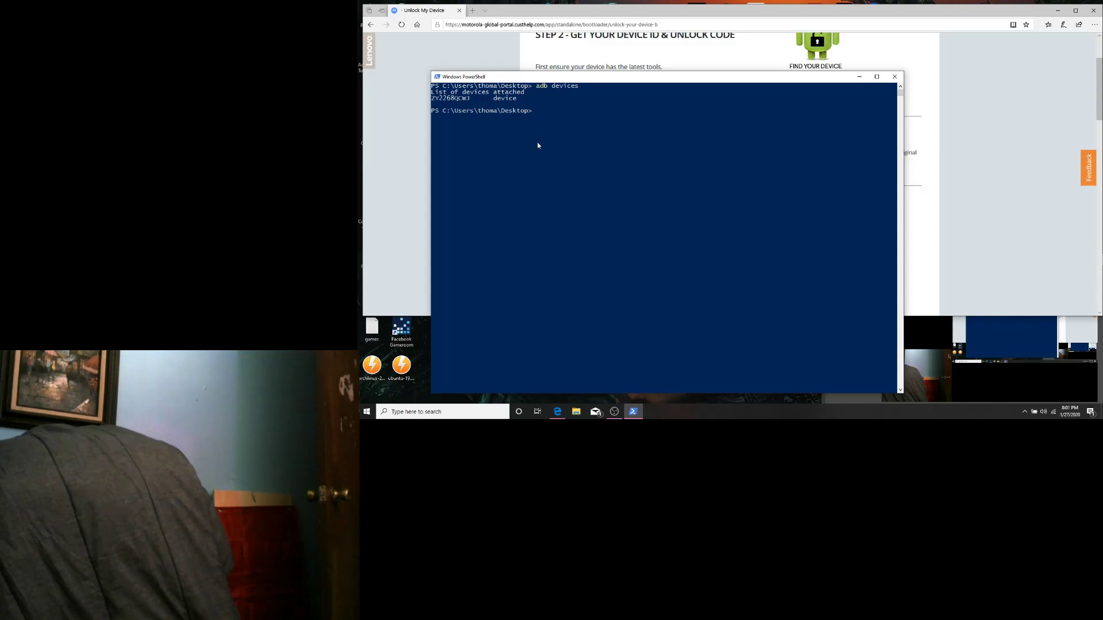
{"action": "type", "text": "db r"}
{"action": "type", "text": "eb"}
{"action": "type", "text": "oot bootloa"}
{"action": "type", "text": "der"}
Run 'adb reboot bootloader', 'fastboot devices', then 'fastboot oem get_unlock_data' to retrieve the unlock data.
{"action": "key", "text": "Return"}
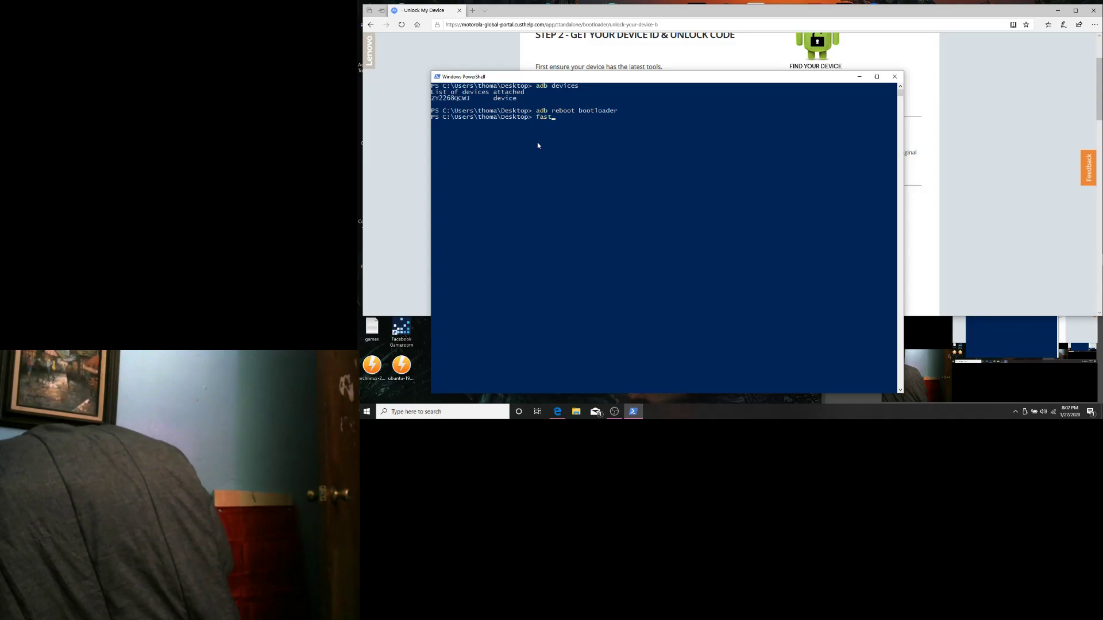
{"action": "type", "text": "oot de"}
{"action": "type", "text": "vices"}
{"action": "key", "text": "Return"}
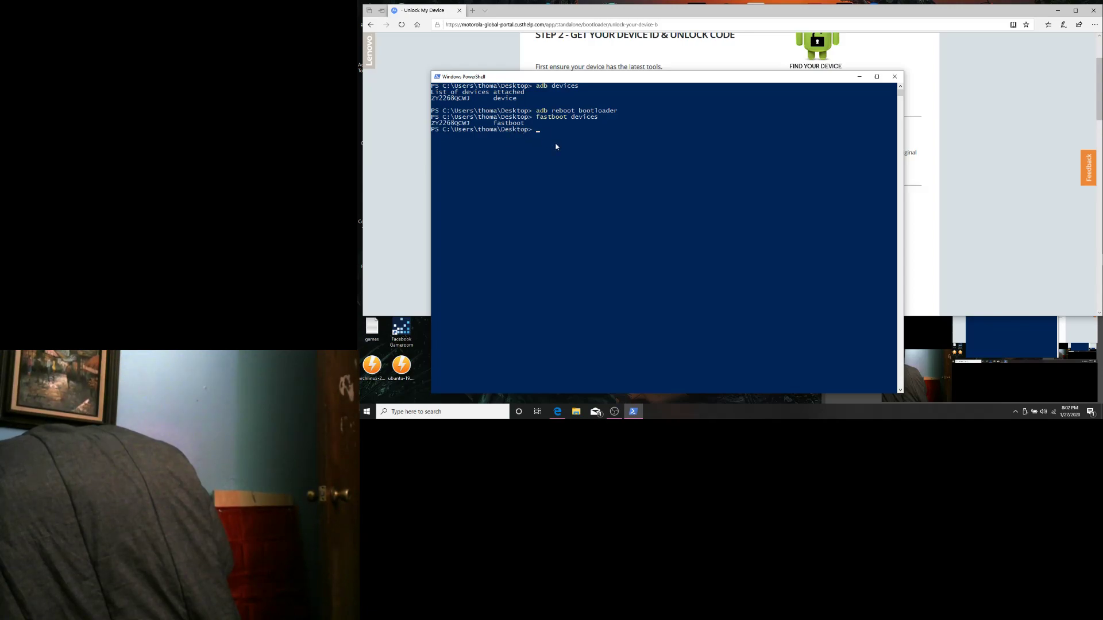
{"action": "type", "text": "stb"}
{"action": "type", "text": "oot oem"}
{"action": "type", "text": "get_u"}
{"action": "type", "text": "nloc"}
{"action": "type", "text": "k_"}
{"action": "type", "text": "data"}
{"action": "key", "text": "Return"}
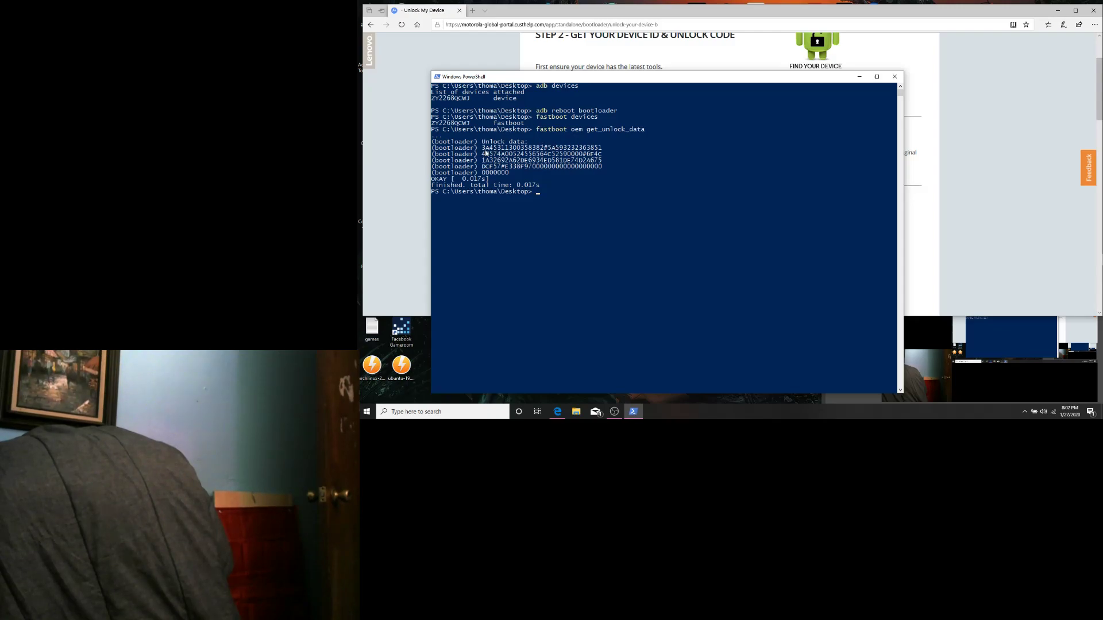
Copy the first bootloader hex line, create a new text document on the desktop and paste it in Notepad.
{"action": "left_click_drag", "start_coordinate": [486, 153], "coordinate": [603, 170]}
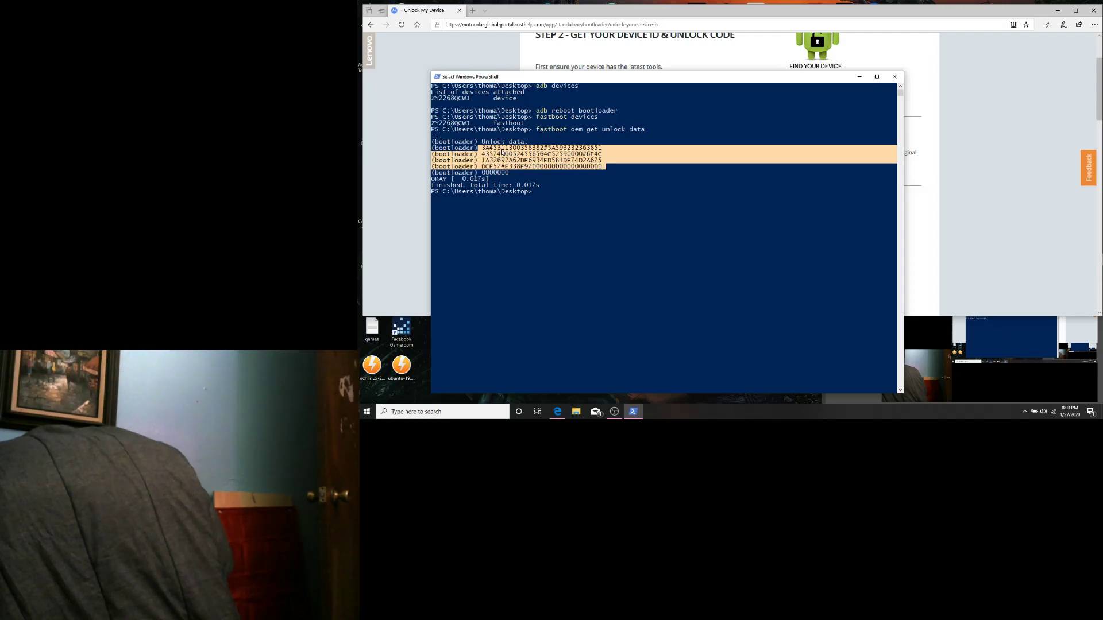
{"action": "right_click", "coordinate": [619, 181]}
{"action": "left_click_drag", "start_coordinate": [483, 149], "coordinate": [602, 149]}
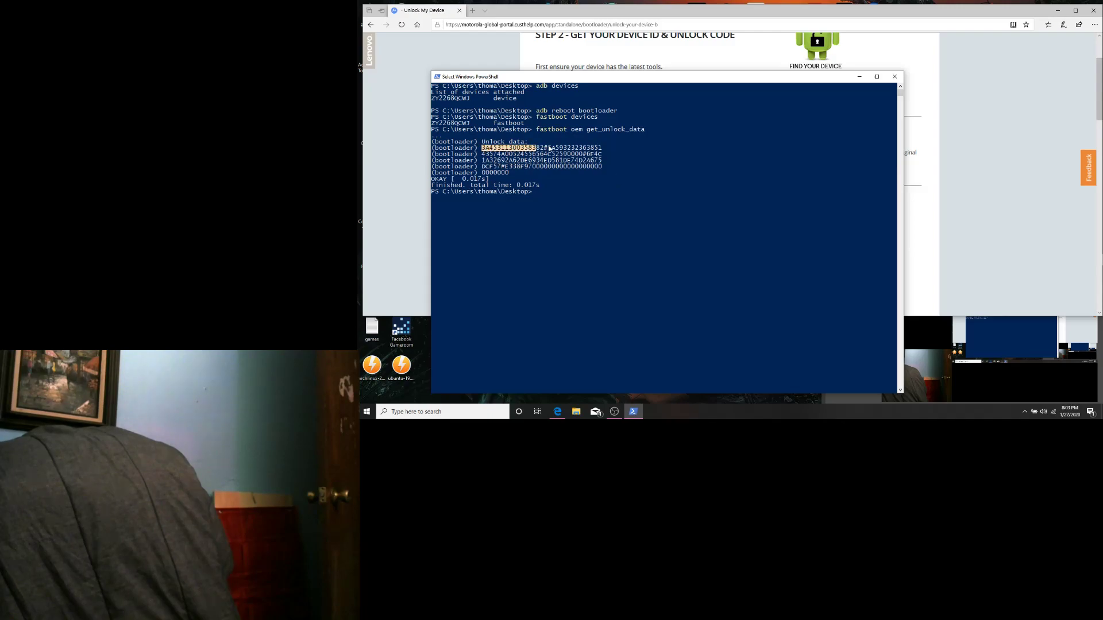
{"action": "right_click", "coordinate": [600, 149]}
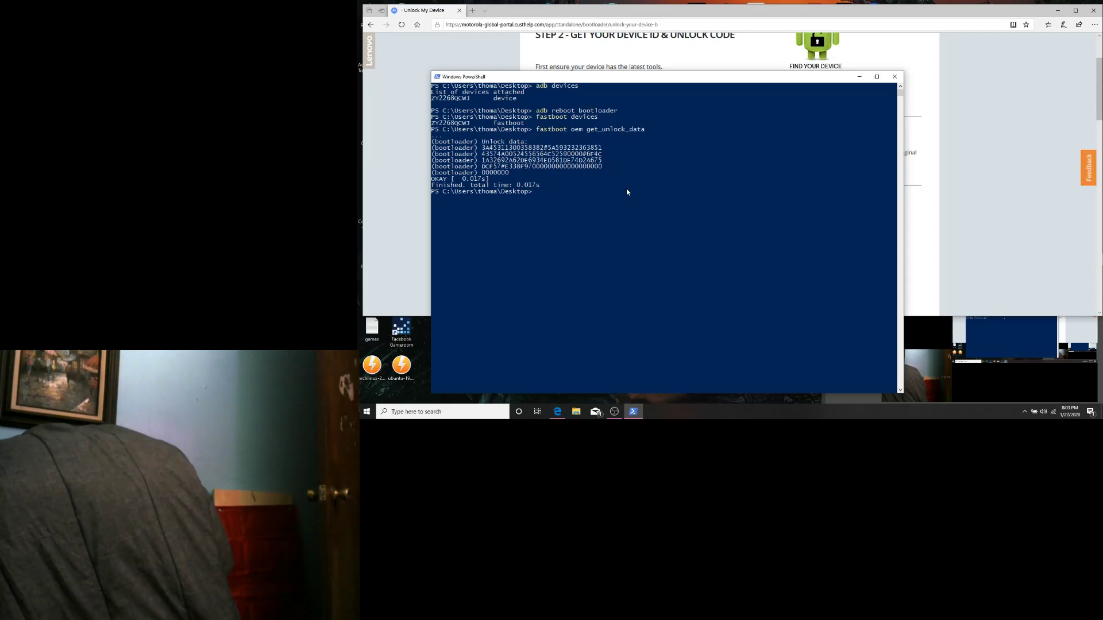
{"action": "right_click", "coordinate": [678, 401]}
{"action": "mouse_move", "coordinate": [721, 373]}
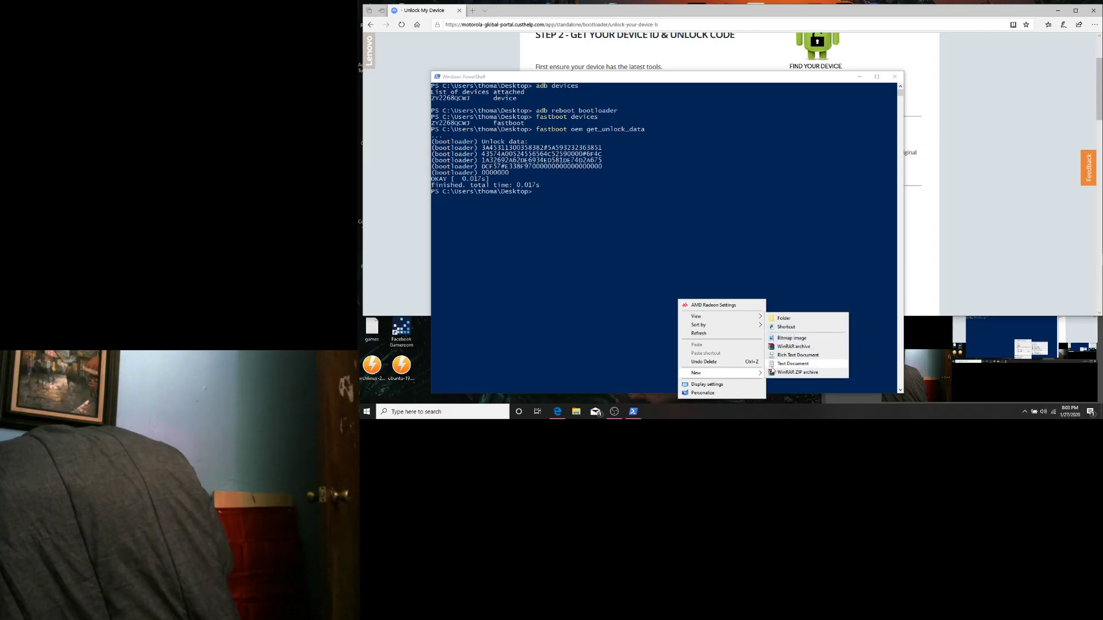
{"action": "left_click", "coordinate": [811, 281]}
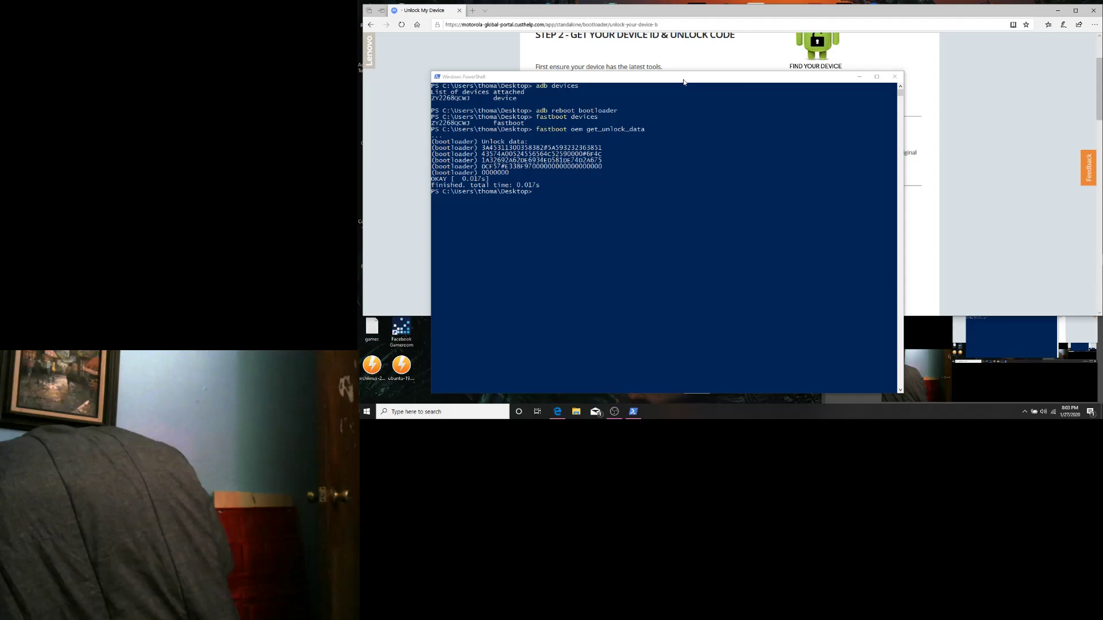
{"action": "left_click_drag", "start_coordinate": [684, 82], "coordinate": [682, 54]}
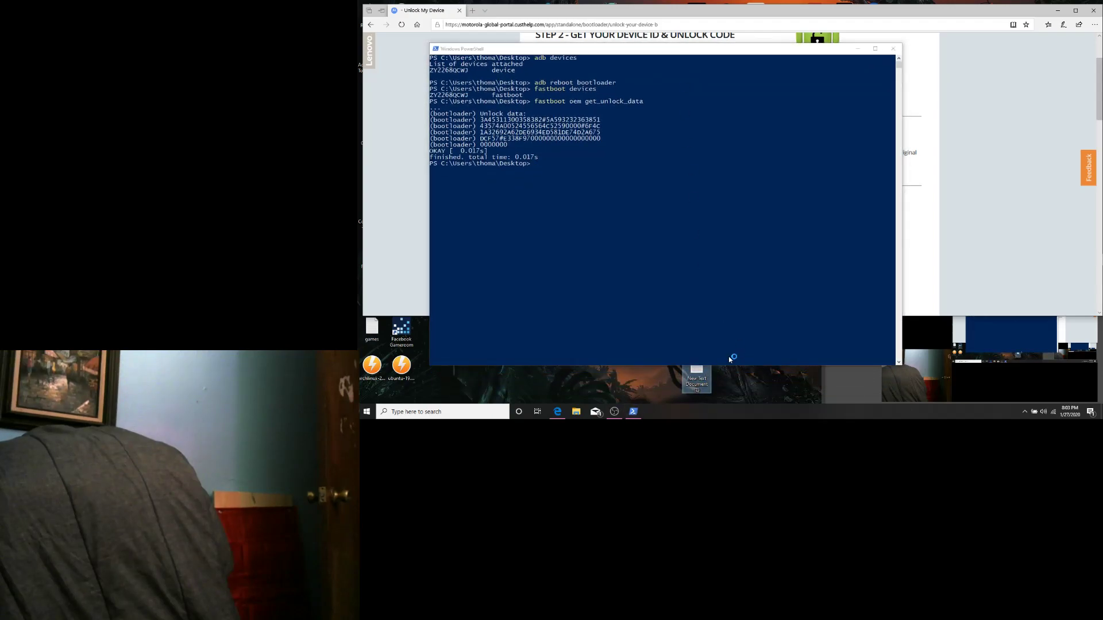
{"action": "right_click", "coordinate": [726, 238]}
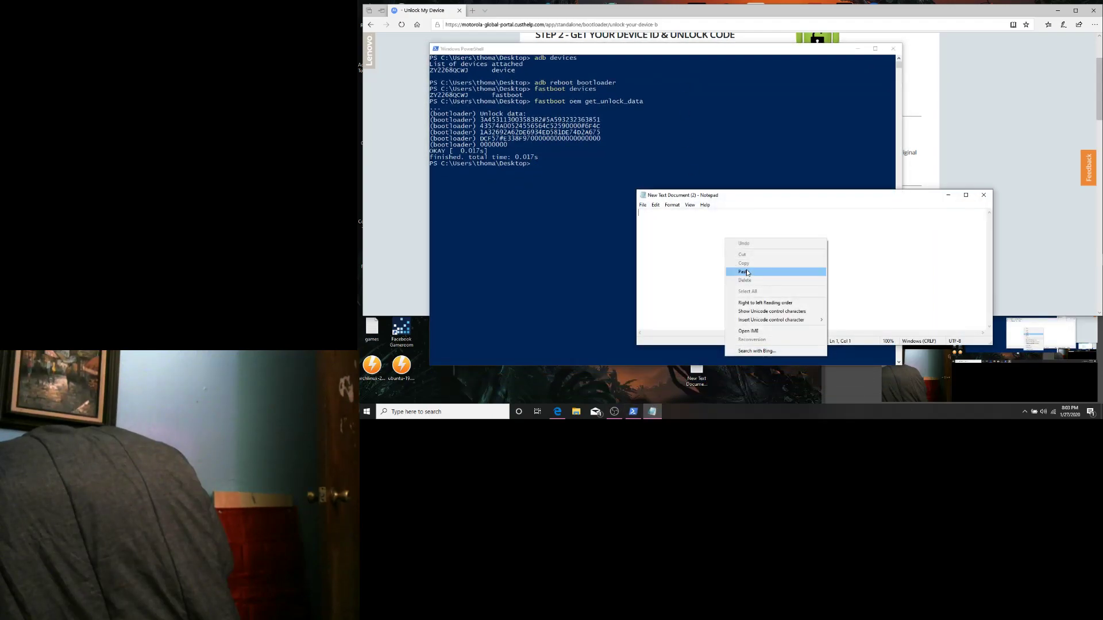
{"action": "left_click", "coordinate": [747, 272]}
Copy the second and third hex lines from PowerShell and append them to the Notepad string.
{"action": "left_click", "coordinate": [601, 126]}
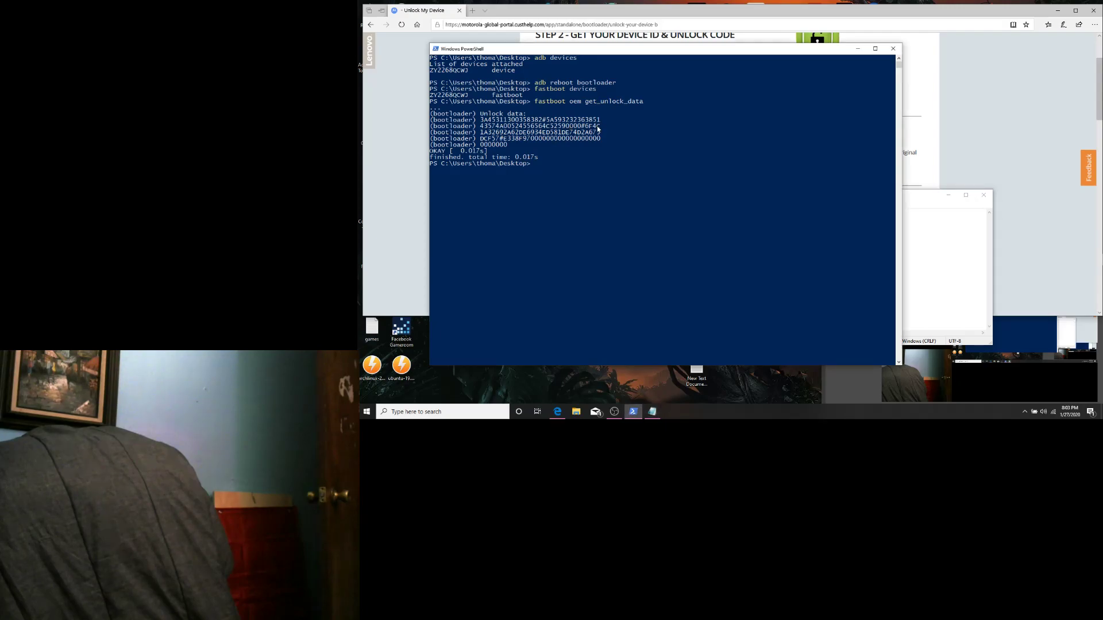
{"action": "double_click", "coordinate": [483, 127]}
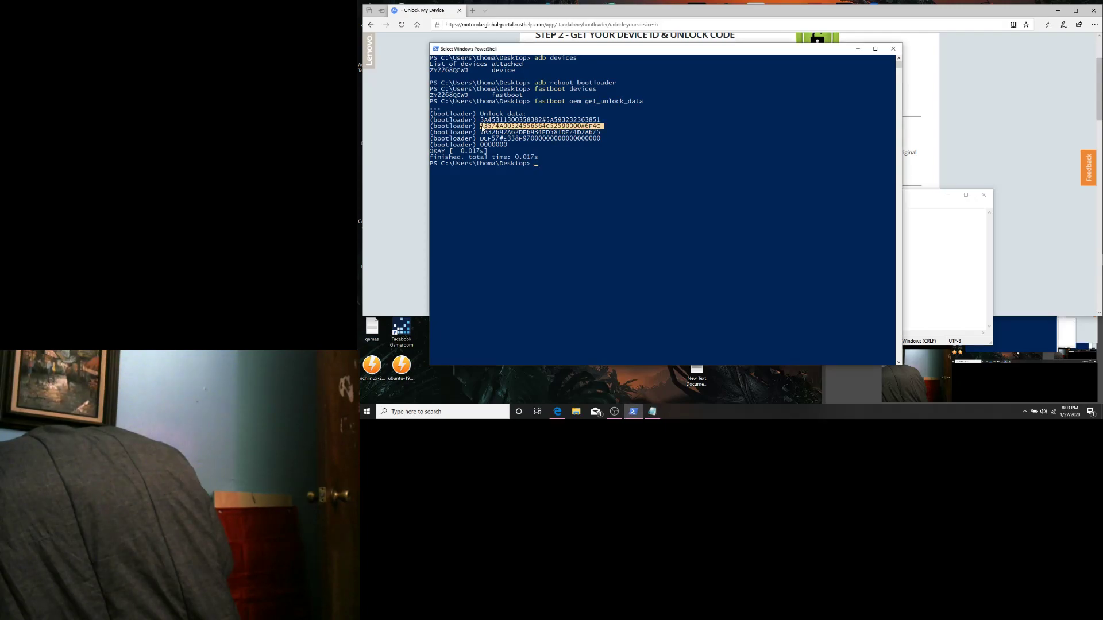
{"action": "mouse_move", "coordinate": [479, 127]}
{"action": "left_mouse_down"}
{"action": "mouse_move", "coordinate": [598, 126]}
{"action": "mouse_move", "coordinate": [483, 129]}
{"action": "left_mouse_up"}
{"action": "right_click", "coordinate": [598, 126]}
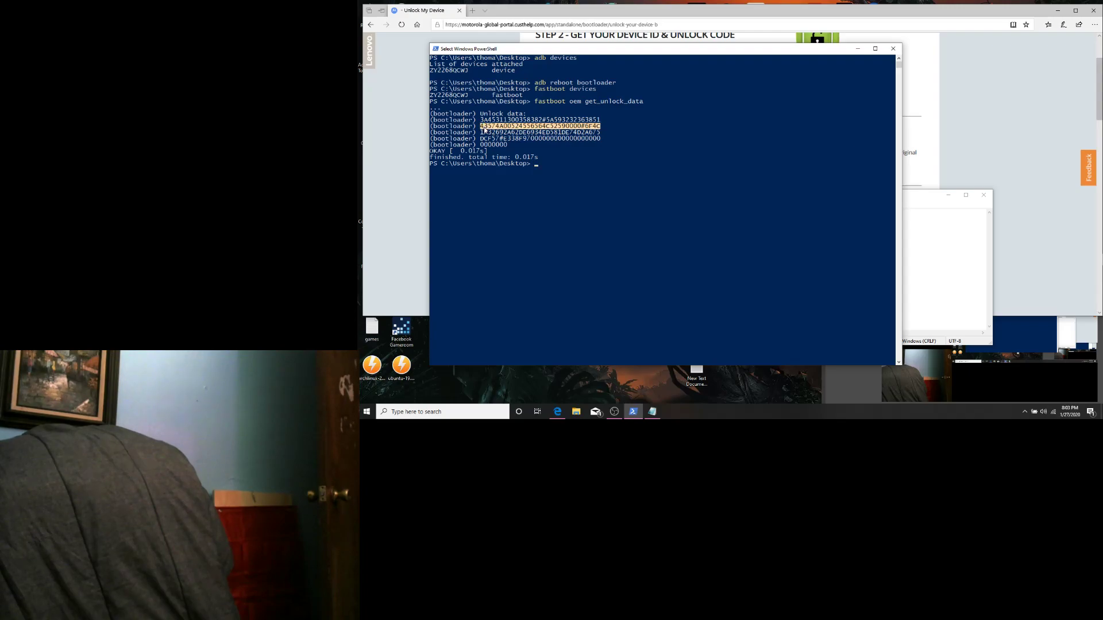
{"action": "right_click", "coordinate": [484, 130]}
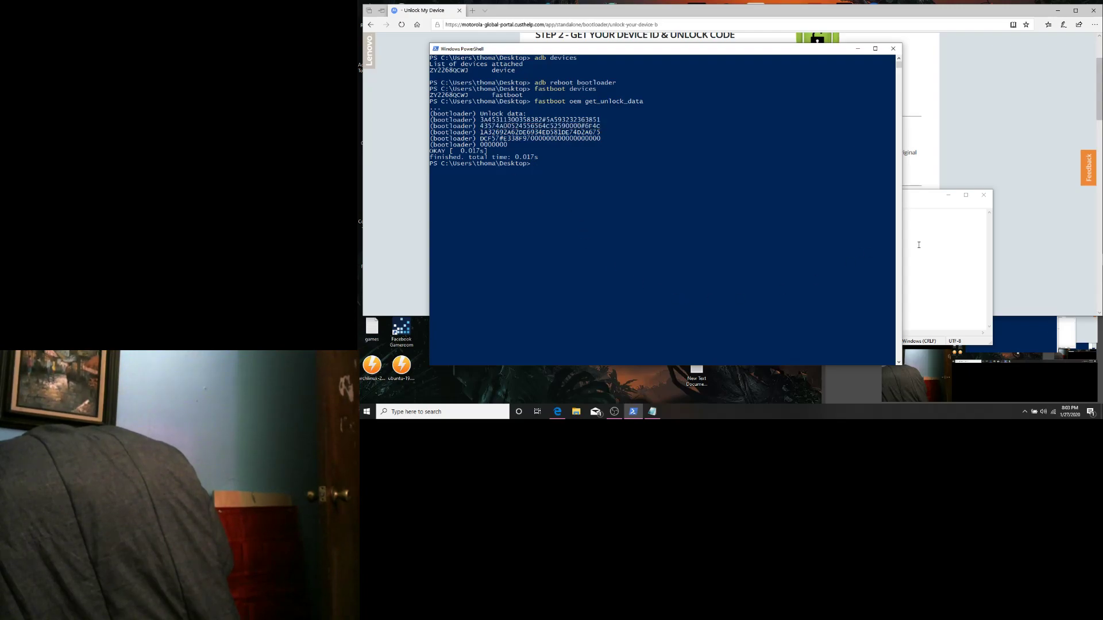
{"action": "left_click", "coordinate": [653, 411]}
{"action": "key", "text": "ctrl+v"}
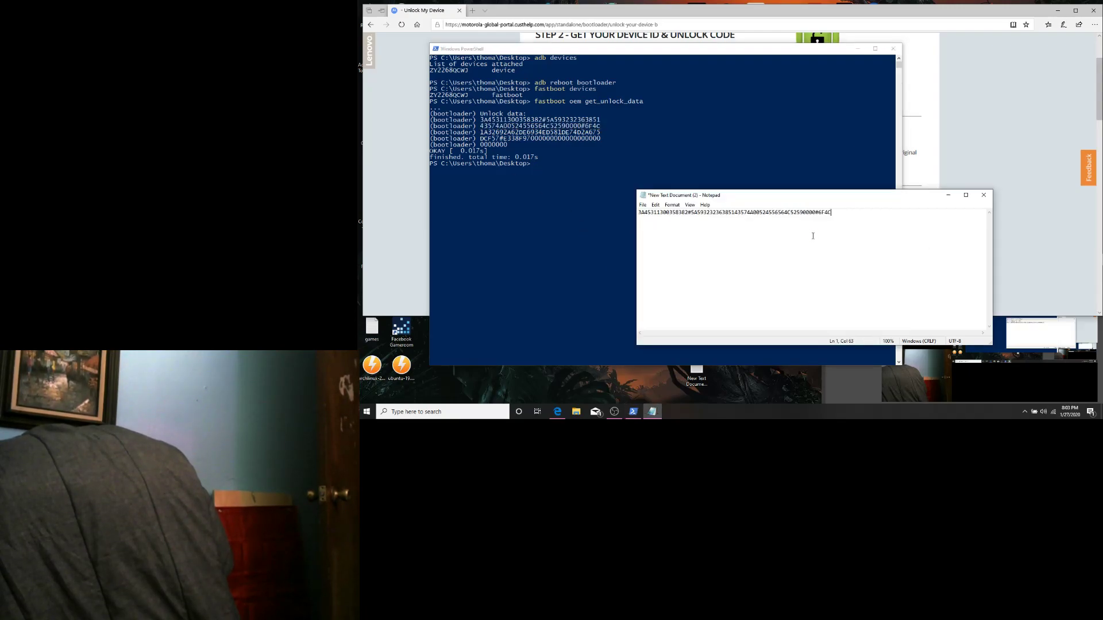
{"action": "left_click", "coordinate": [483, 134]}
{"action": "left_click_drag", "start_coordinate": [480, 132], "coordinate": [600, 134]}
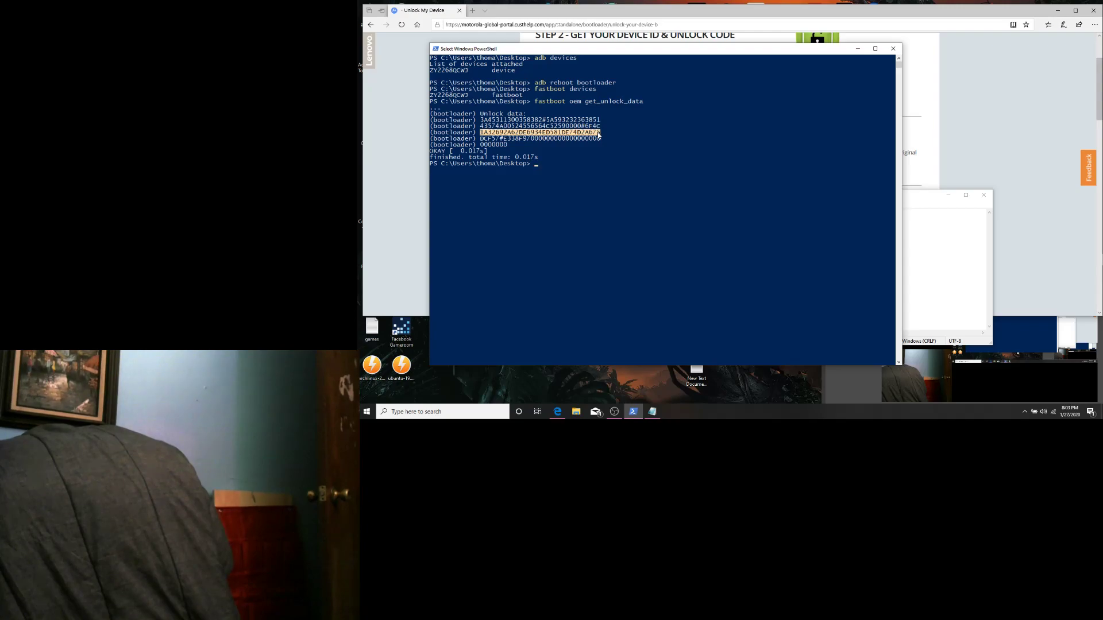
{"action": "right_click", "coordinate": [595, 141]}
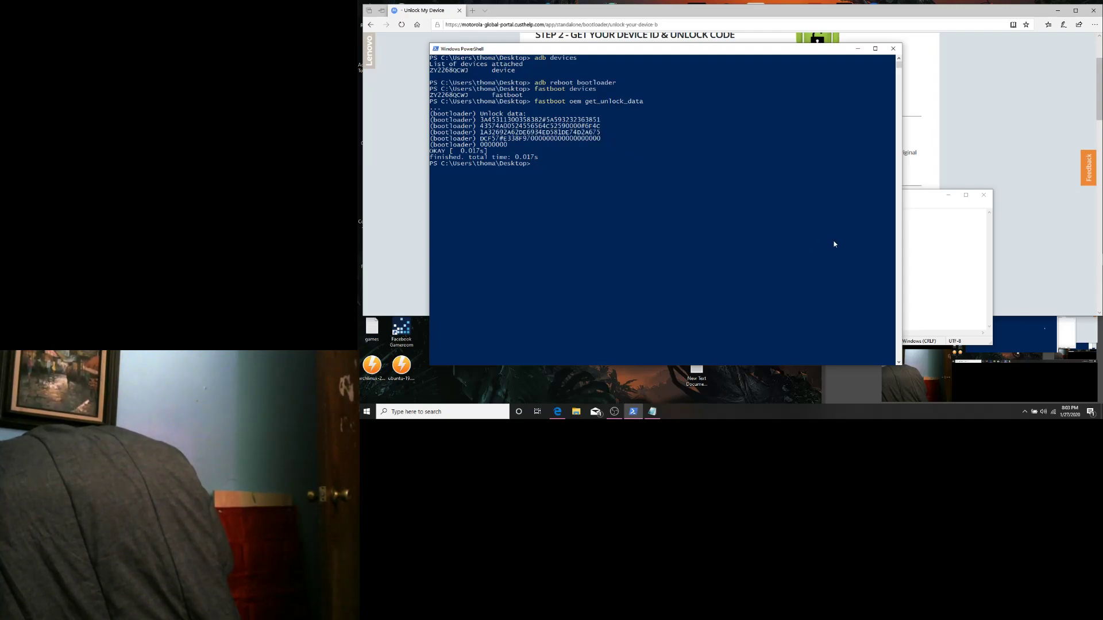
{"action": "left_click", "coordinate": [907, 247]}
{"action": "key", "text": "ctrl+v"}
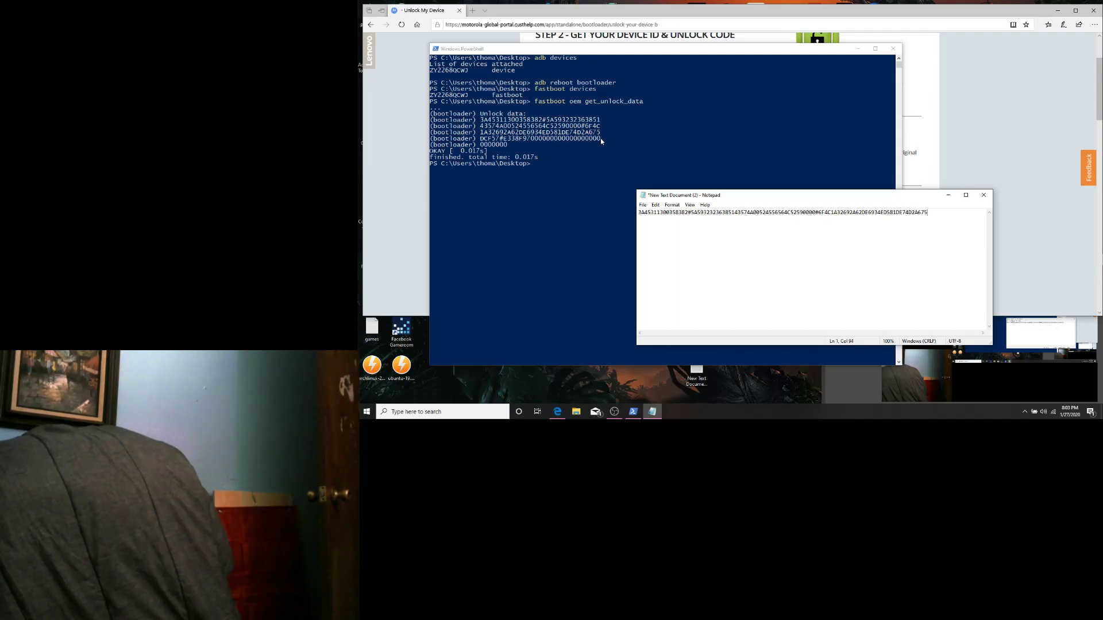
Append the fourth hex line and the final zeros line to complete the continuous unlock string.
{"action": "left_click", "coordinate": [483, 142]}
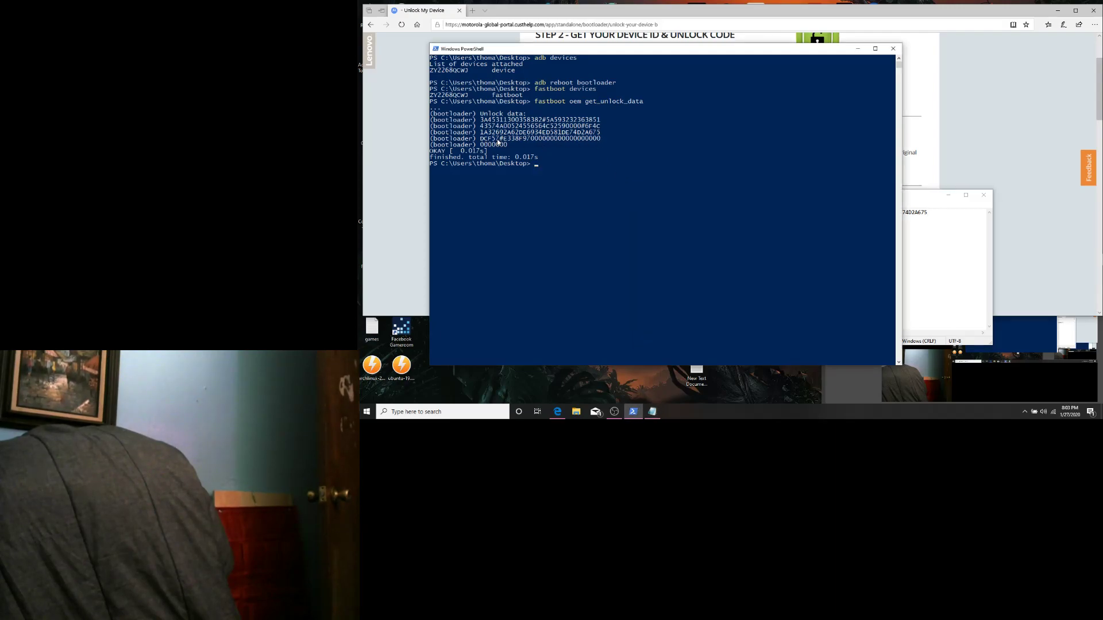
{"action": "left_click_drag", "start_coordinate": [480, 139], "coordinate": [602, 142]}
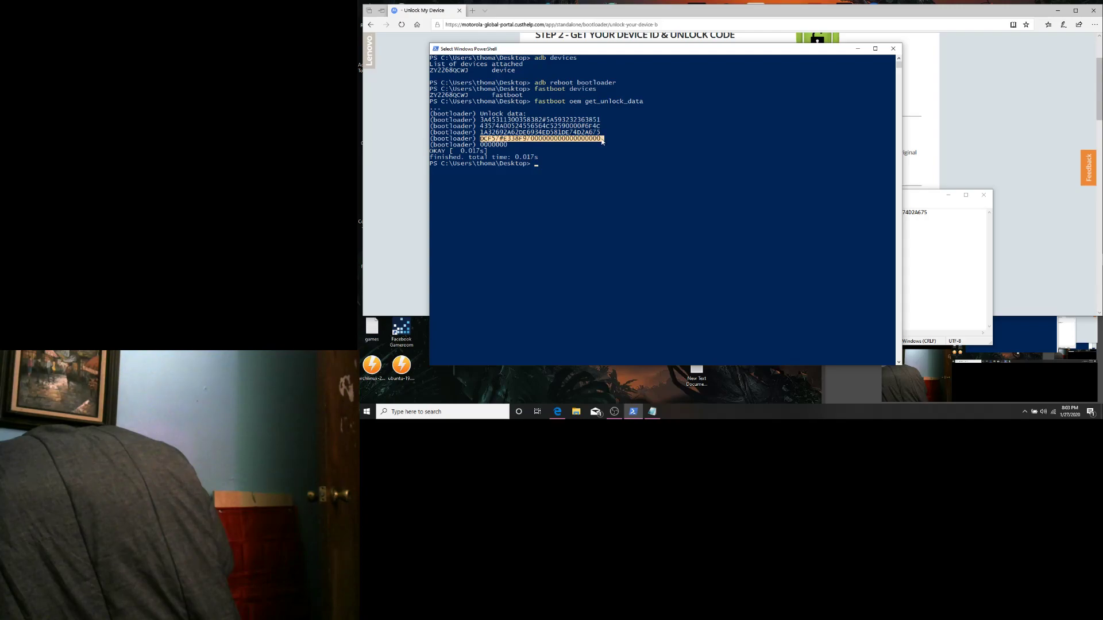
{"action": "key", "text": "ctrl+c"}
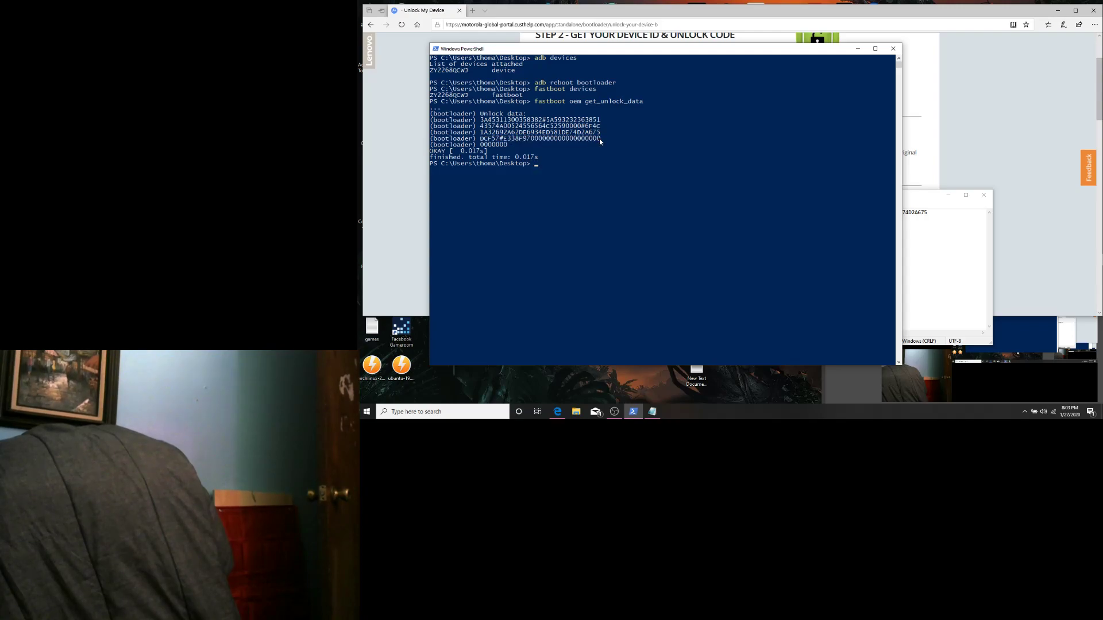
{"action": "left_click", "coordinate": [930, 285]}
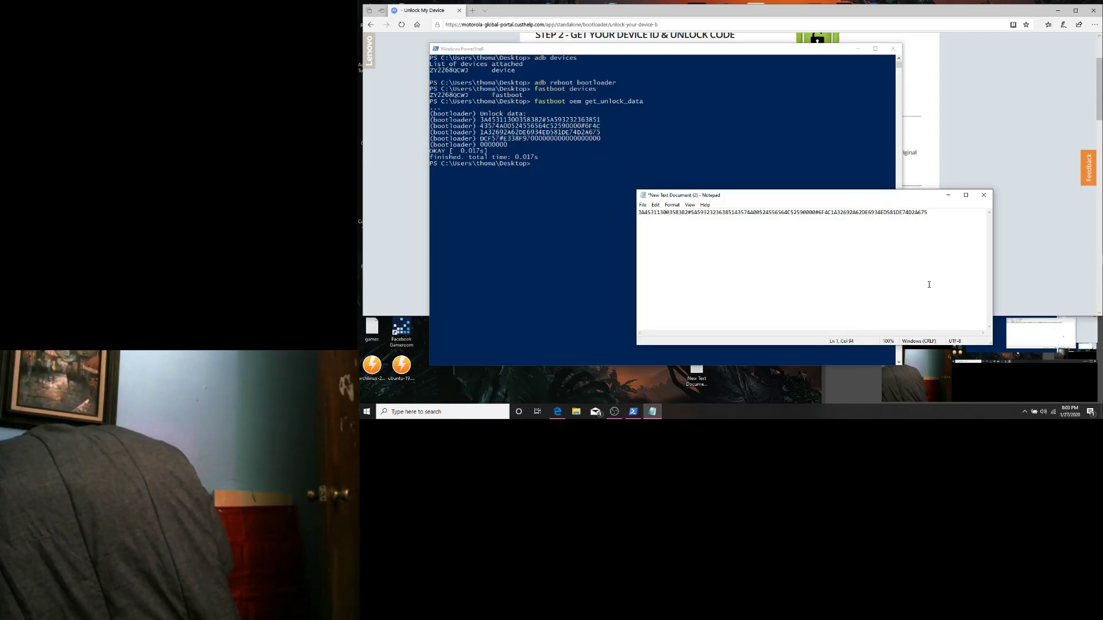
{"action": "key", "text": "ctrl+v"}
{"action": "left_click", "coordinate": [559, 131]}
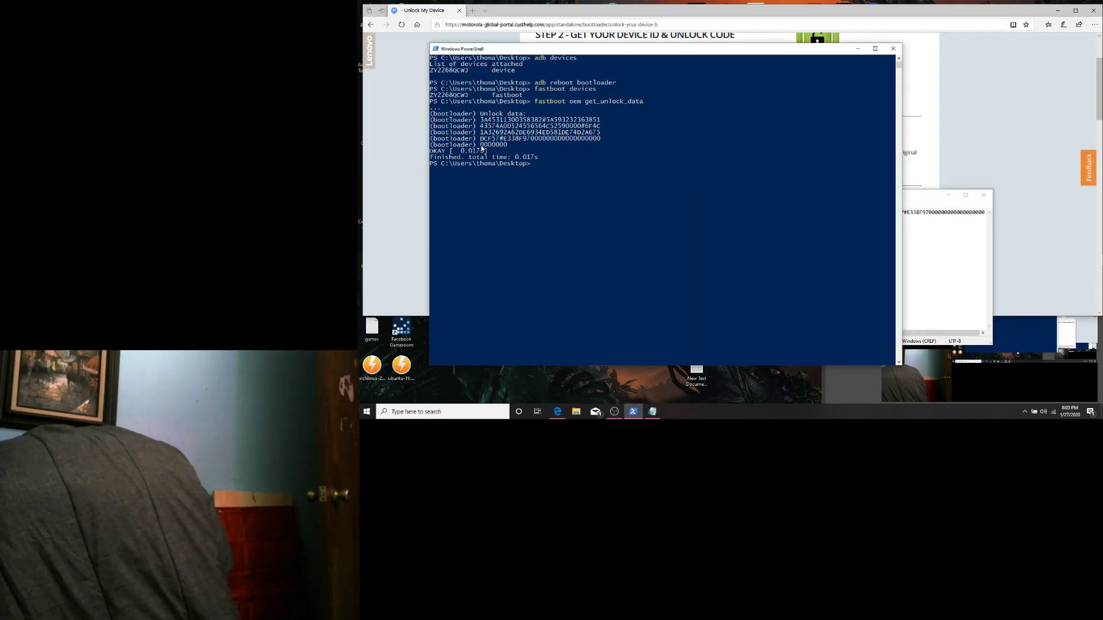
{"action": "left_click_drag", "start_coordinate": [480, 145], "coordinate": [507, 147]}
{"action": "key", "text": "ctrl+c"}
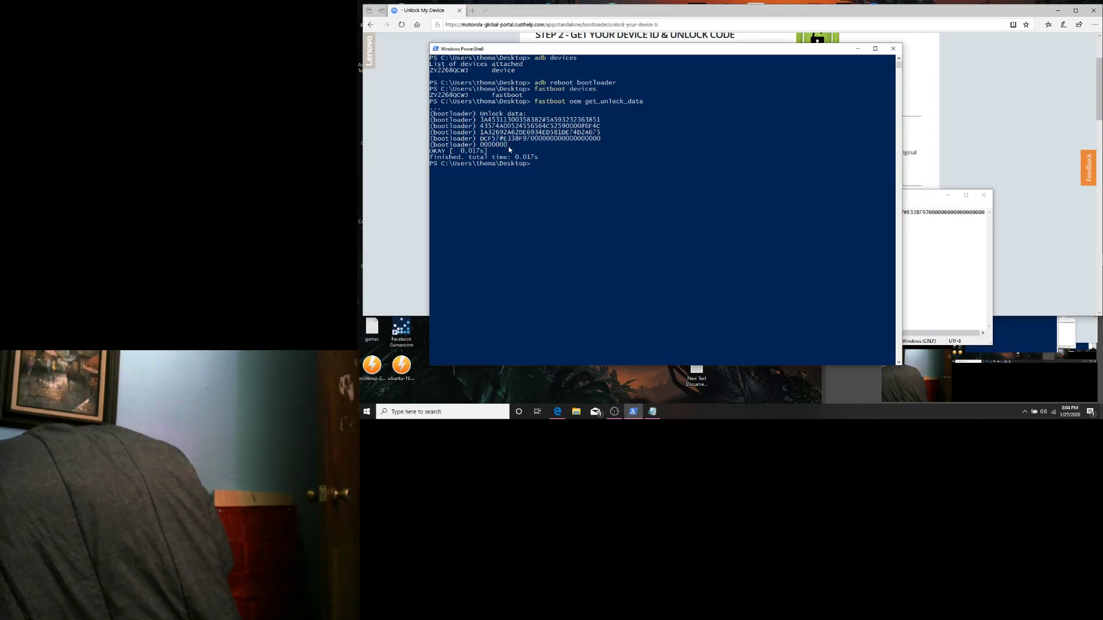
{"action": "left_click", "coordinate": [917, 249]}
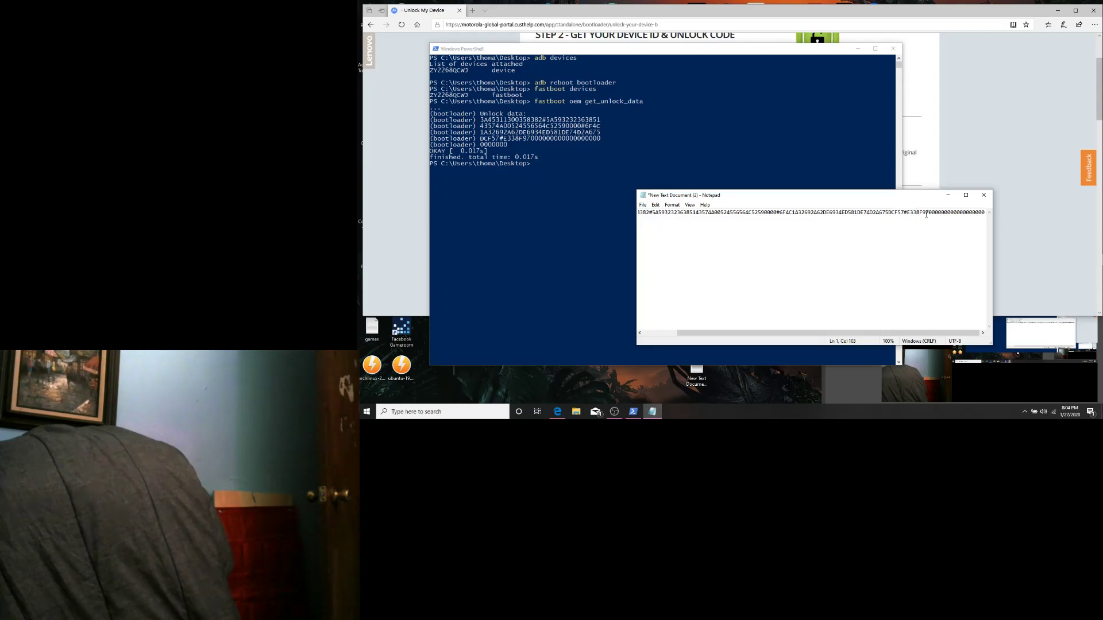
{"action": "left_click_drag", "start_coordinate": [925, 212], "coordinate": [990, 210]}
{"action": "key", "text": "ctrl+v"}
{"action": "key", "text": "ctrl+v"}
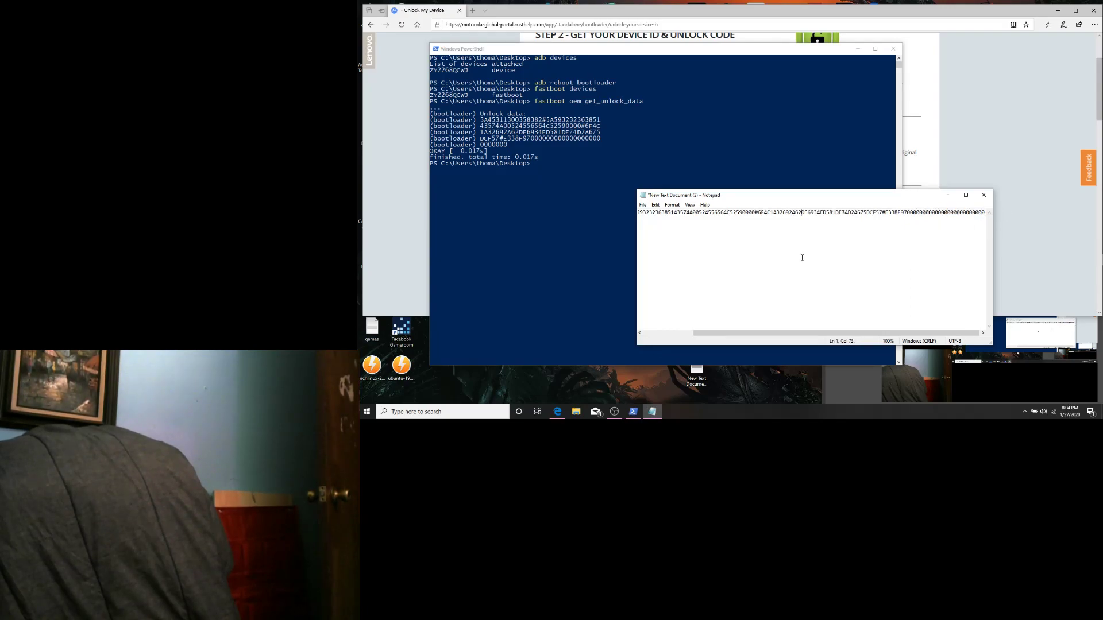
Select the combined unlock string in Notepad and copy it.
{"action": "mouse_move", "coordinate": [961, 212]}
{"action": "left_mouse_down"}
{"action": "mouse_move", "coordinate": [990, 212]}
{"action": "mouse_move", "coordinate": [668, 214]}
{"action": "left_mouse_up"}
{"action": "left_click", "coordinate": [985, 214]}
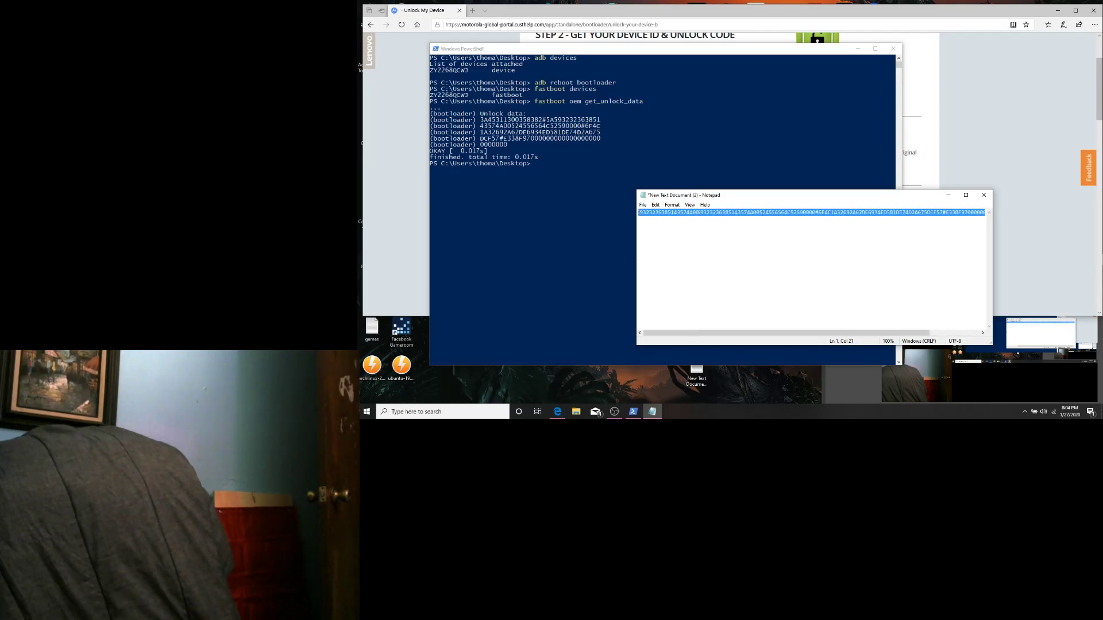
{"action": "right_click", "coordinate": [668, 215]}
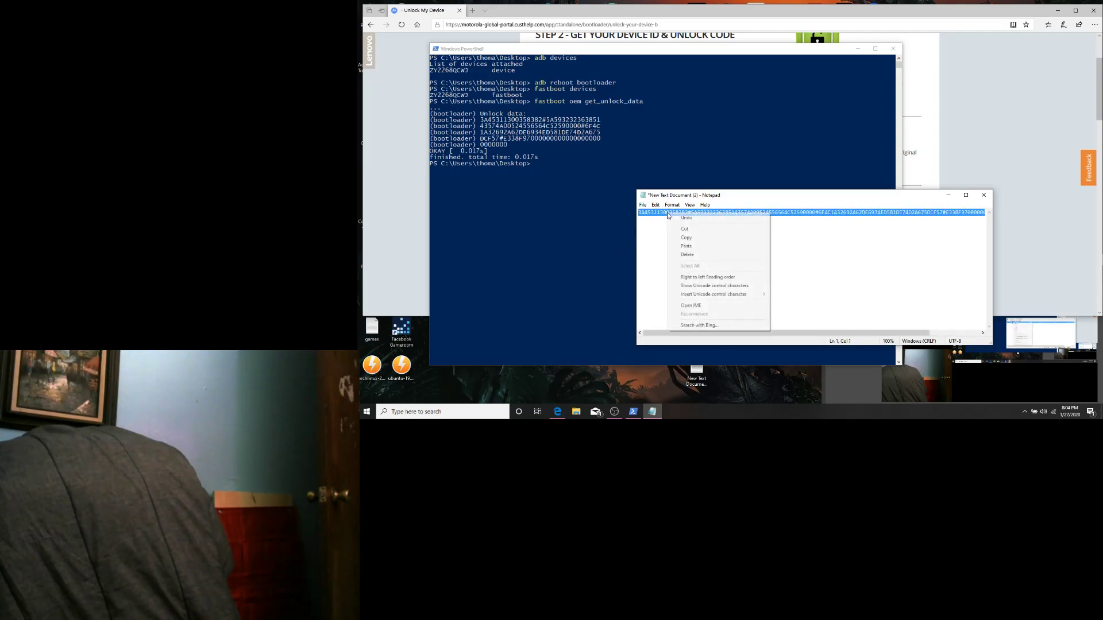
{"action": "left_click", "coordinate": [701, 238]}
Paste the combined unlock string into the Motorola portal's check field and run 'Can my device be unlocked?'.
{"action": "left_click", "coordinate": [560, 16]}
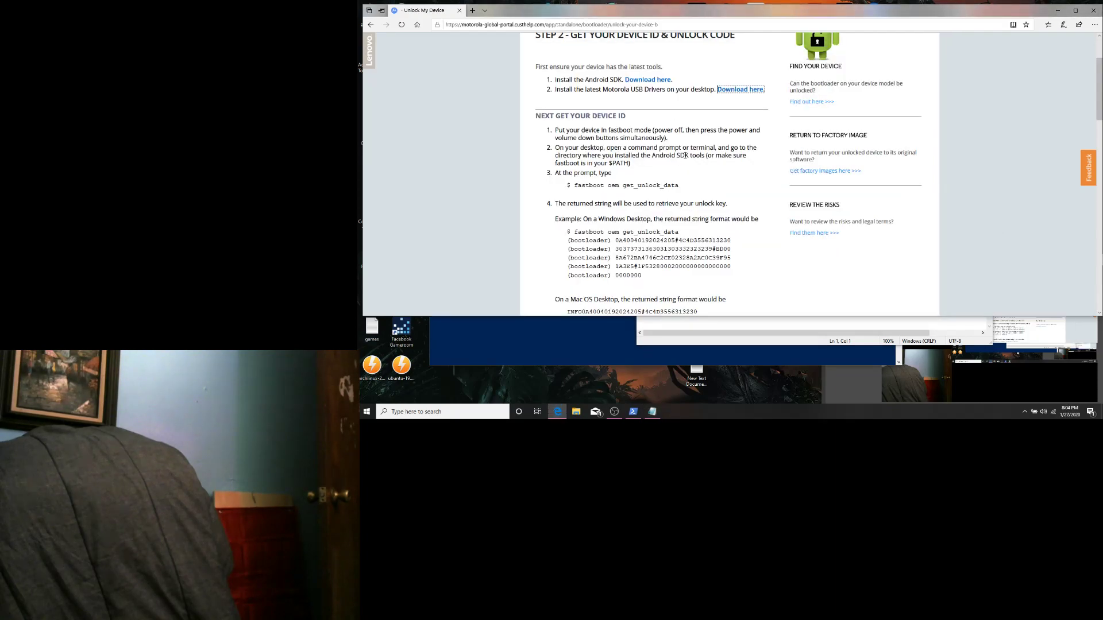
{"action": "scroll", "coordinate": [670, 170], "scroll_direction": "down", "scroll_amount": 2}
{"action": "scroll", "coordinate": [655, 166], "scroll_direction": "up", "scroll_amount": 4}
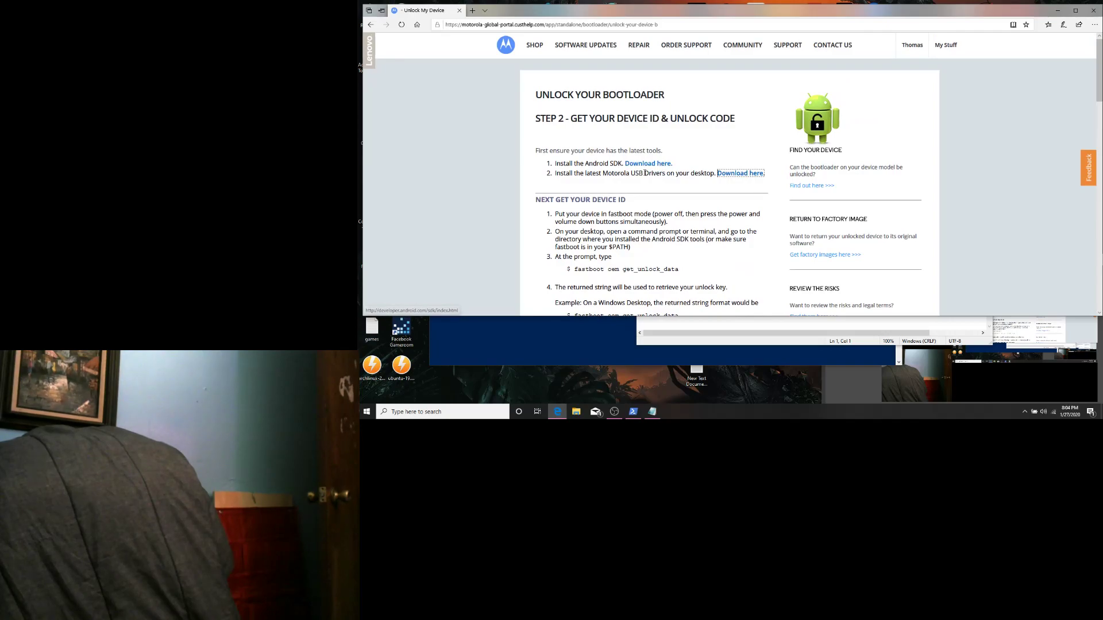
{"action": "scroll", "coordinate": [671, 184], "scroll_direction": "down", "scroll_amount": 1}
{"action": "scroll", "coordinate": [671, 184], "scroll_direction": "down", "scroll_amount": 3}
{"action": "scroll", "coordinate": [646, 190], "scroll_direction": "down", "scroll_amount": 3}
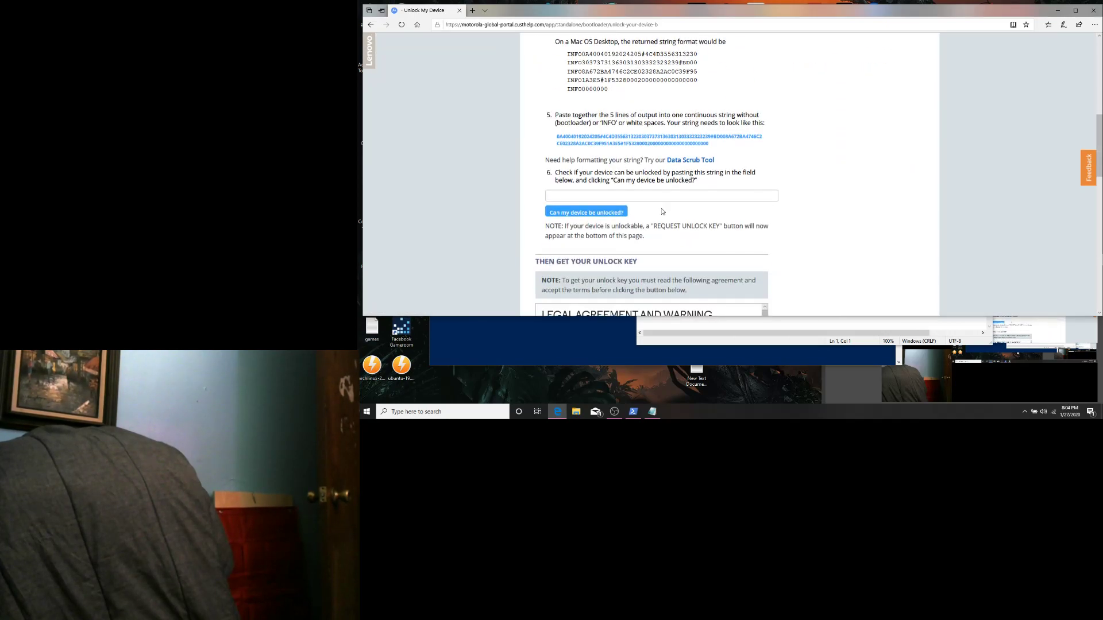
{"action": "right_click", "coordinate": [595, 195]}
{"action": "left_click", "coordinate": [602, 217]}
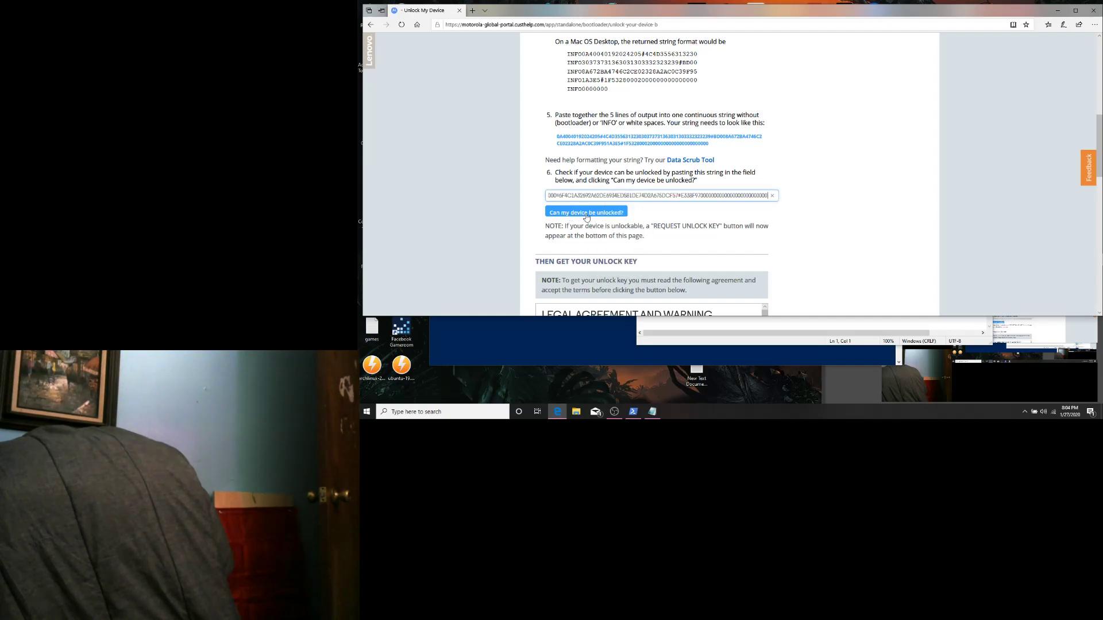
{"action": "left_click", "coordinate": [586, 216]}
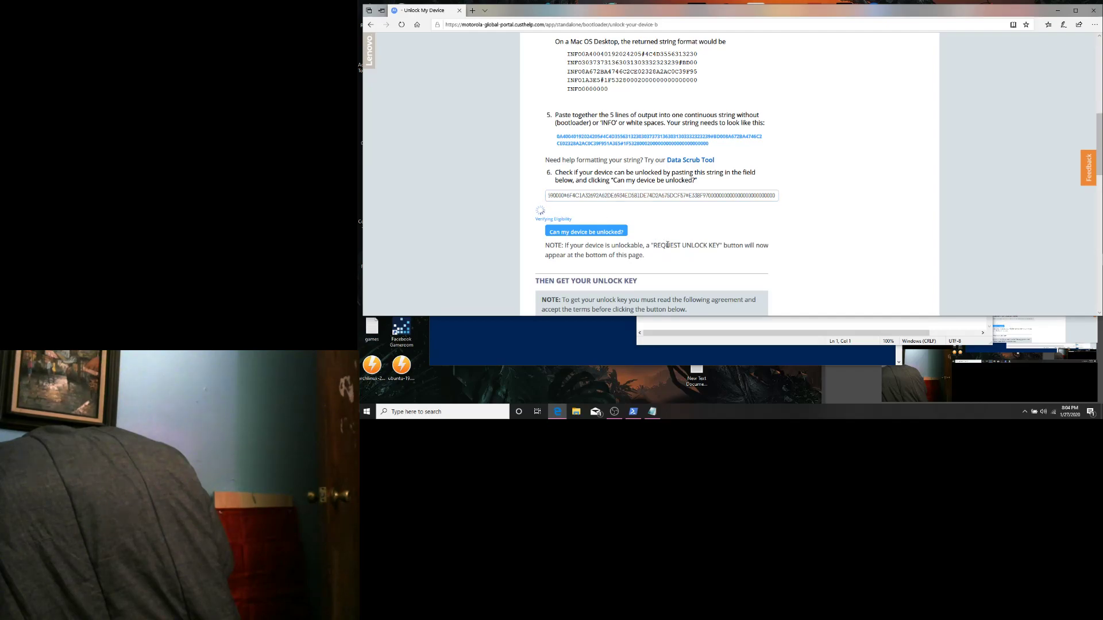
{"action": "scroll", "coordinate": [667, 245], "scroll_direction": "down", "scroll_amount": 1}
{"action": "scroll", "coordinate": [667, 245], "scroll_direction": "down", "scroll_amount": 1}
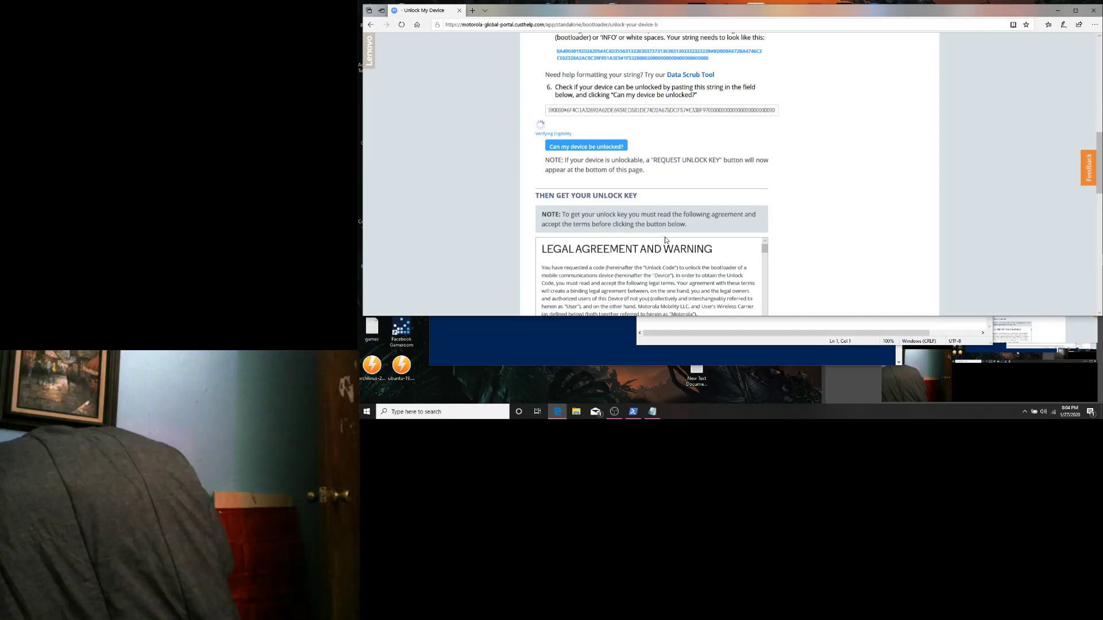
{"action": "scroll", "coordinate": [657, 214], "scroll_direction": "down", "scroll_amount": 1}
{"action": "scroll", "coordinate": [659, 213], "scroll_direction": "down", "scroll_amount": 1}
{"action": "scroll", "coordinate": [655, 216], "scroll_direction": "down", "scroll_amount": 1}
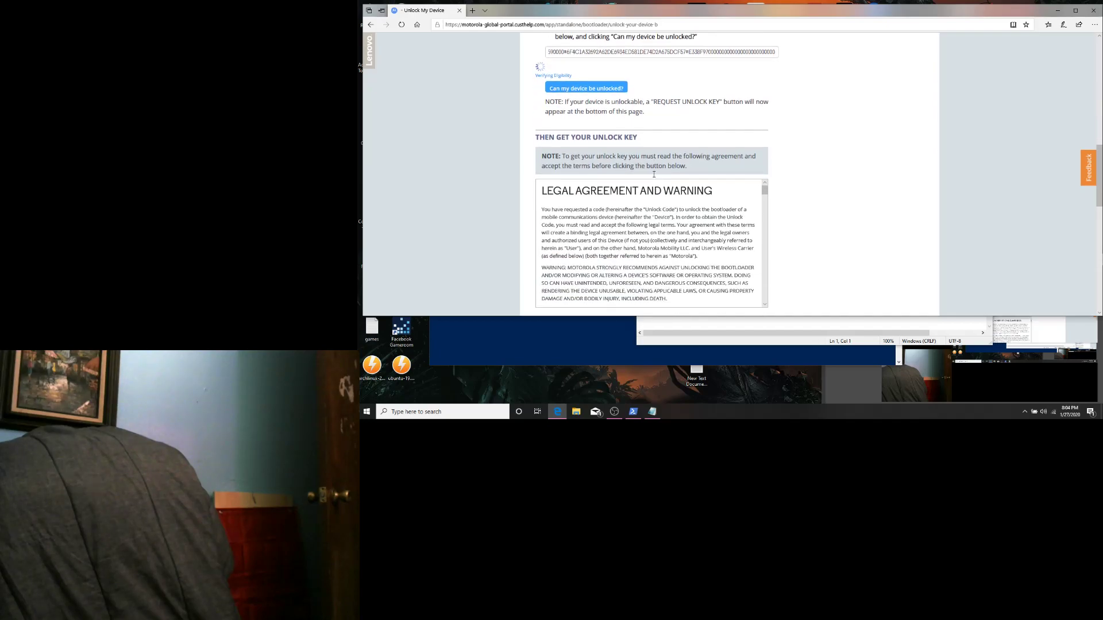
{"action": "scroll", "coordinate": [638, 233], "scroll_direction": "down", "scroll_amount": 2}
{"action": "scroll", "coordinate": [623, 244], "scroll_direction": "down", "scroll_amount": 1}
{"action": "scroll", "coordinate": [624, 245], "scroll_direction": "down", "scroll_amount": 2}
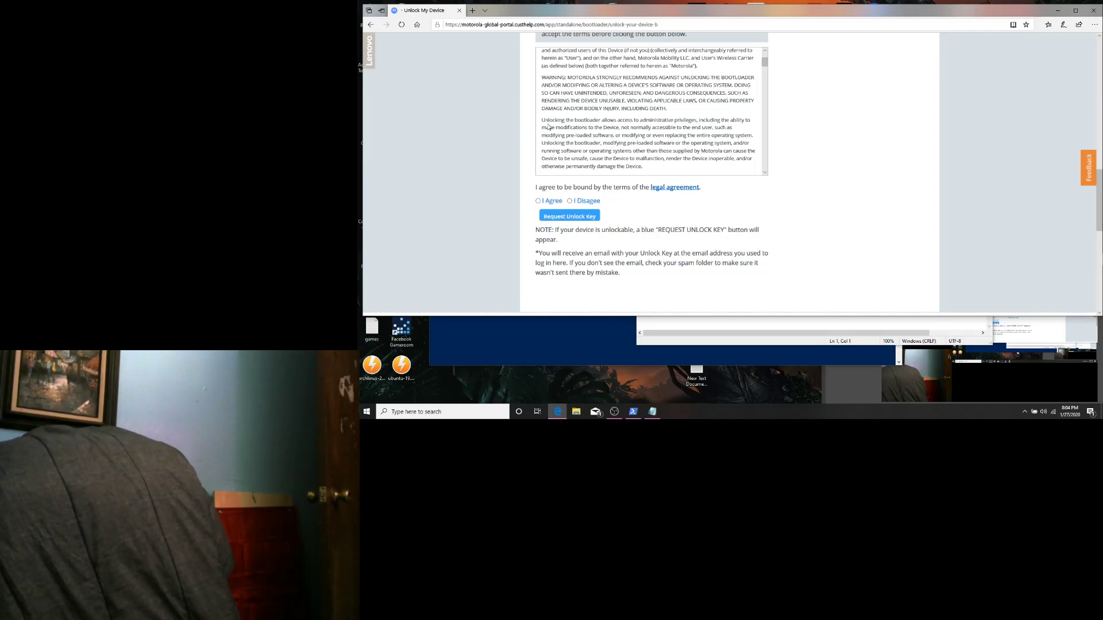
Start a new Edge tab to reach Gmail.
{"action": "left_click", "coordinate": [473, 10]}
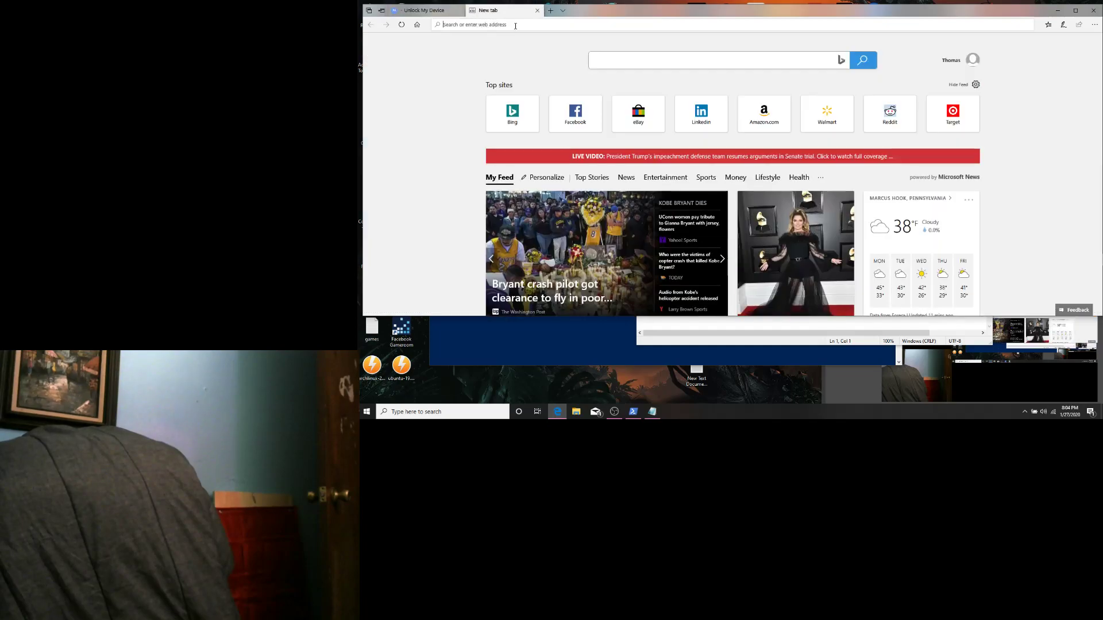
{"action": "type", "text": "g"}
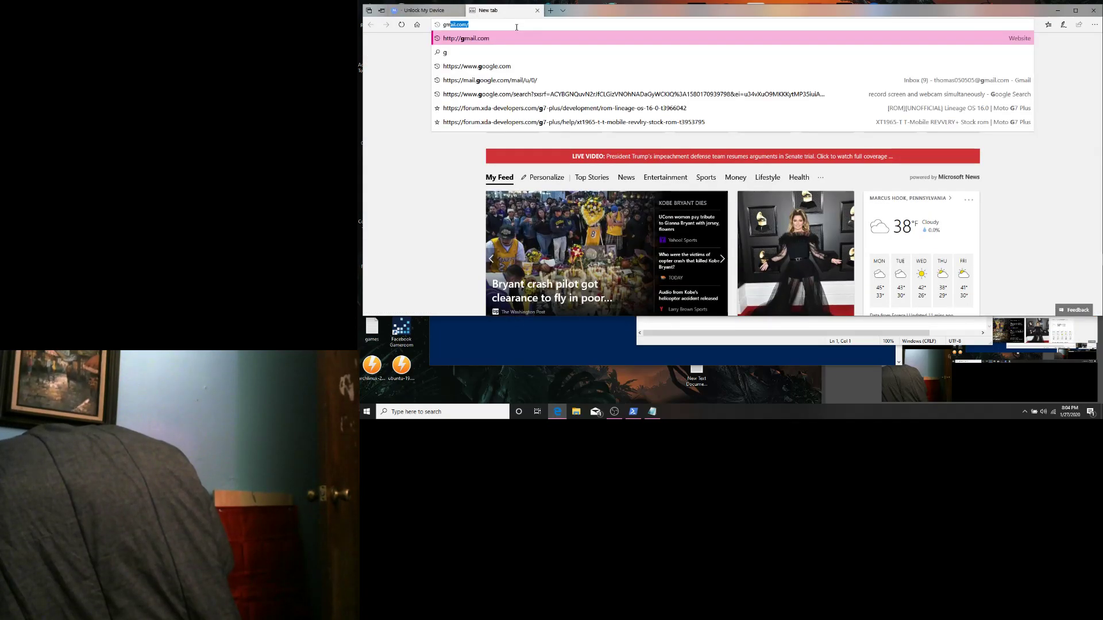
{"action": "type", "text": "mail.google.com/mail/u/0/#inbox/FMfcgxwGCtMQhKJeCDHqvcvmbRcnwlrW"}
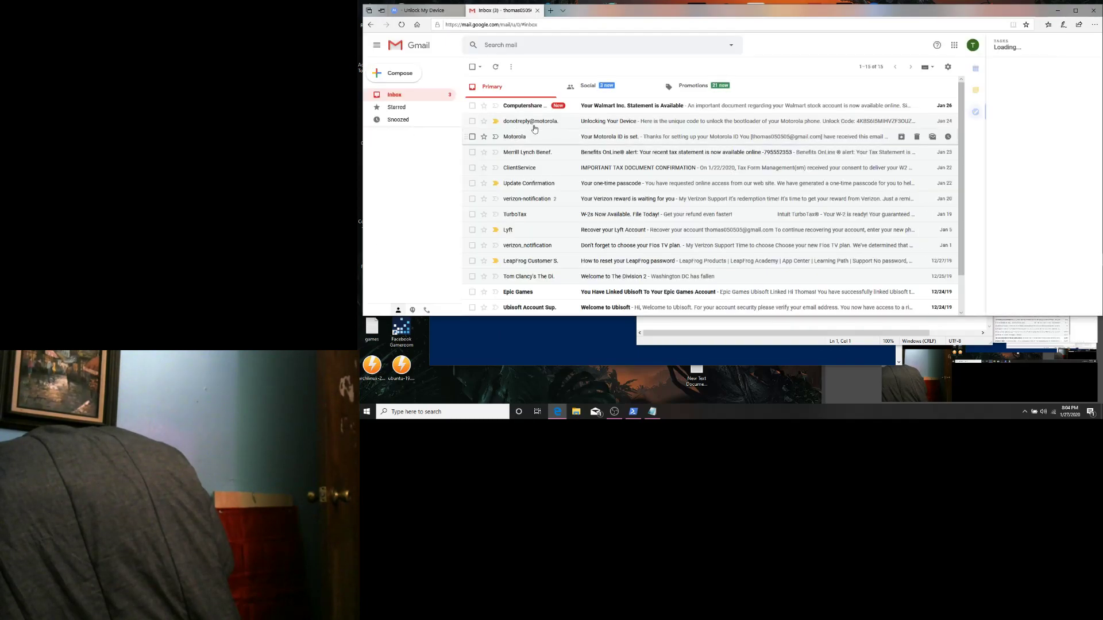
Copy the unlock code from the 'Unlocking Your Device' email and bring PowerShell forward.
{"action": "left_click", "coordinate": [541, 123]}
{"action": "scroll", "coordinate": [716, 228], "scroll_direction": "down", "scroll_amount": 2}
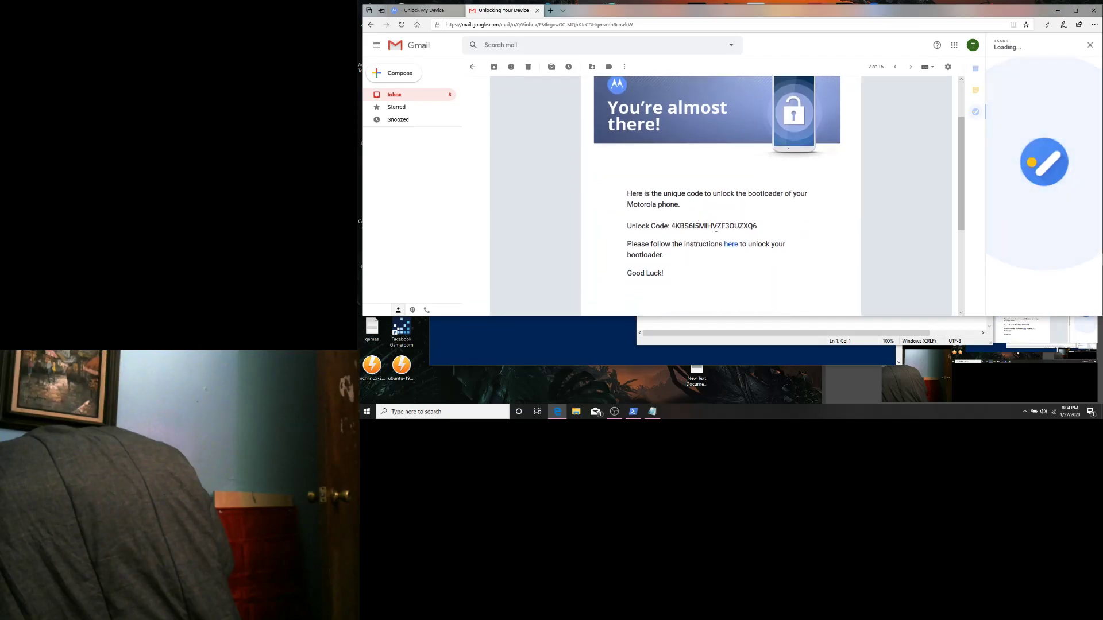
{"action": "left_click_drag", "start_coordinate": [757, 226], "coordinate": [674, 225]}
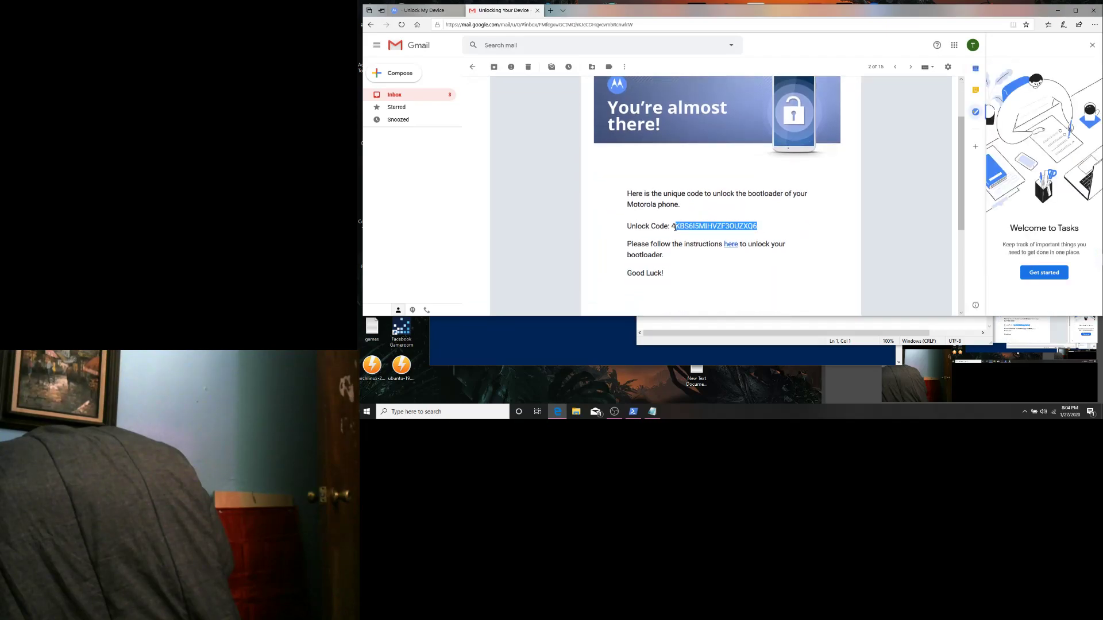
{"action": "left_click_drag", "start_coordinate": [758, 227], "coordinate": [668, 225]}
{"action": "right_click", "coordinate": [669, 226]}
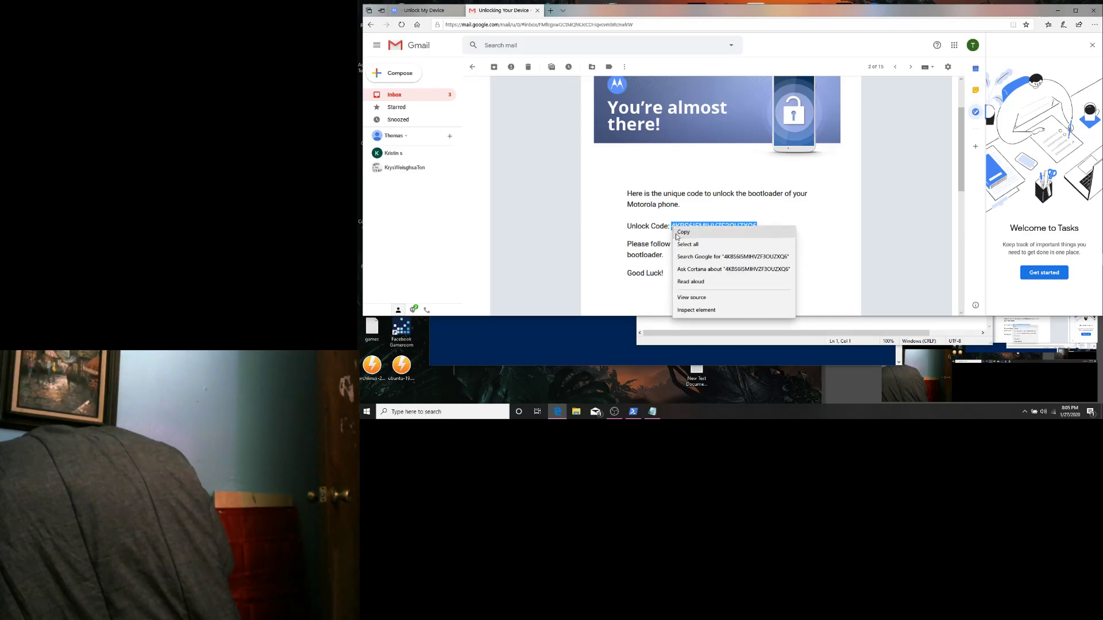
{"action": "left_click", "coordinate": [689, 244]}
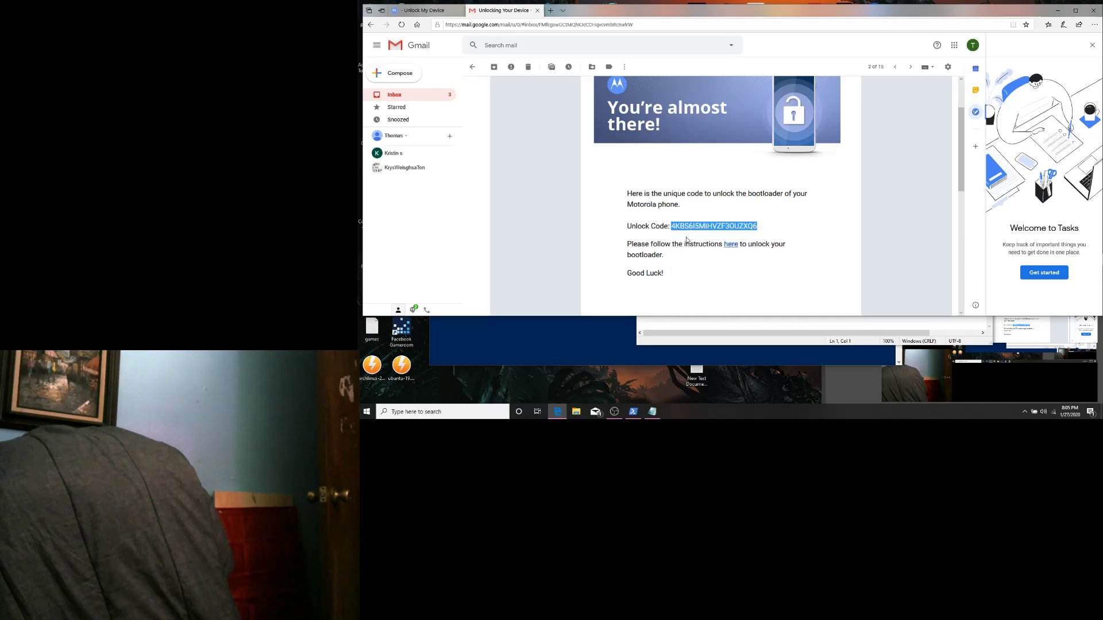
{"action": "left_click", "coordinate": [618, 349]}
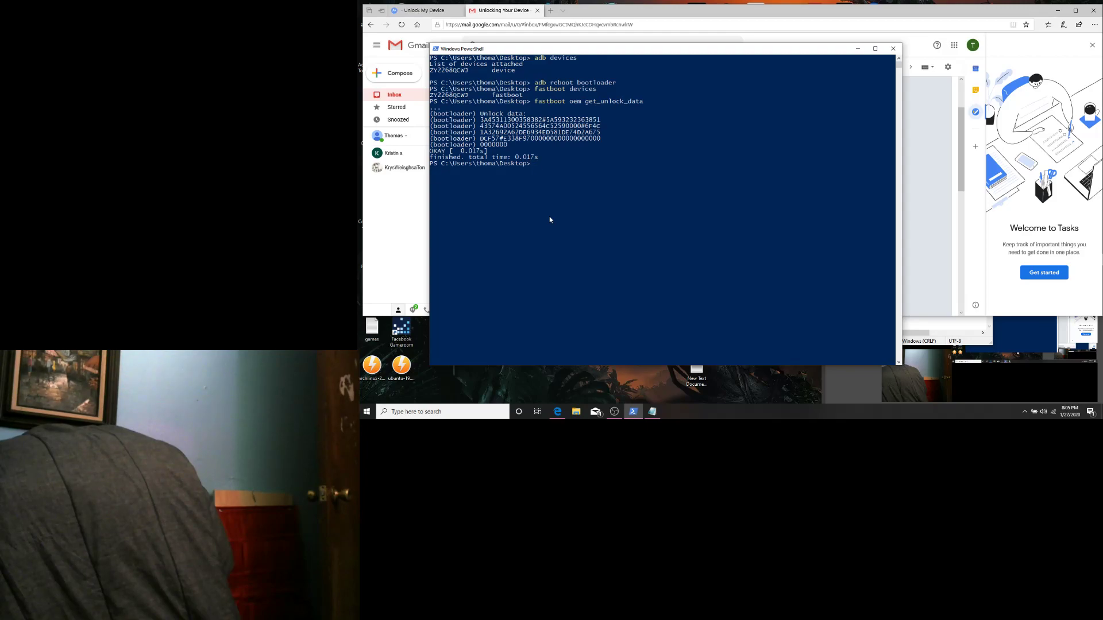
{"action": "type", "text": "fastb"}
{"action": "type", "text": "oot"}
{"action": "type", "text": " oem u"}
{"action": "type", "text": "nl"}
{"action": "type", "text": "ock"}
Run 'fastboot oem unlock' with the pasted emailed code, getting the re-run-to-confirm warning.
{"action": "right_click", "coordinate": [620, 163]}
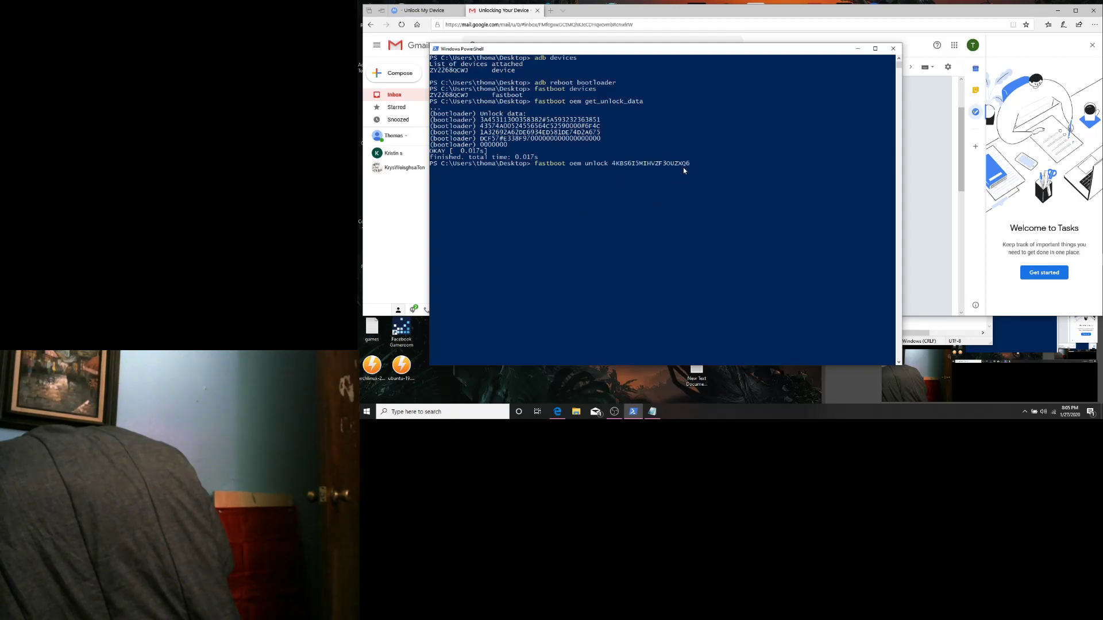
{"action": "mouse_move", "coordinate": [643, 51]}
{"action": "left_mouse_down"}
{"action": "mouse_move", "coordinate": [678, 270]}
{"action": "mouse_move", "coordinate": [678, 168]}
{"action": "left_mouse_up"}
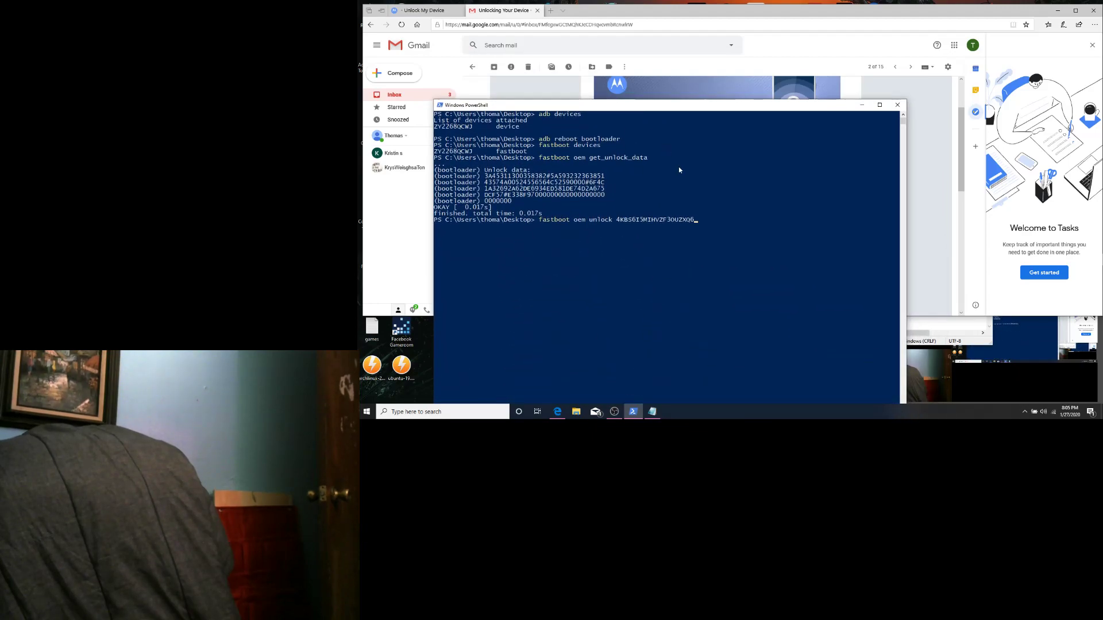
{"action": "key", "text": "Return"}
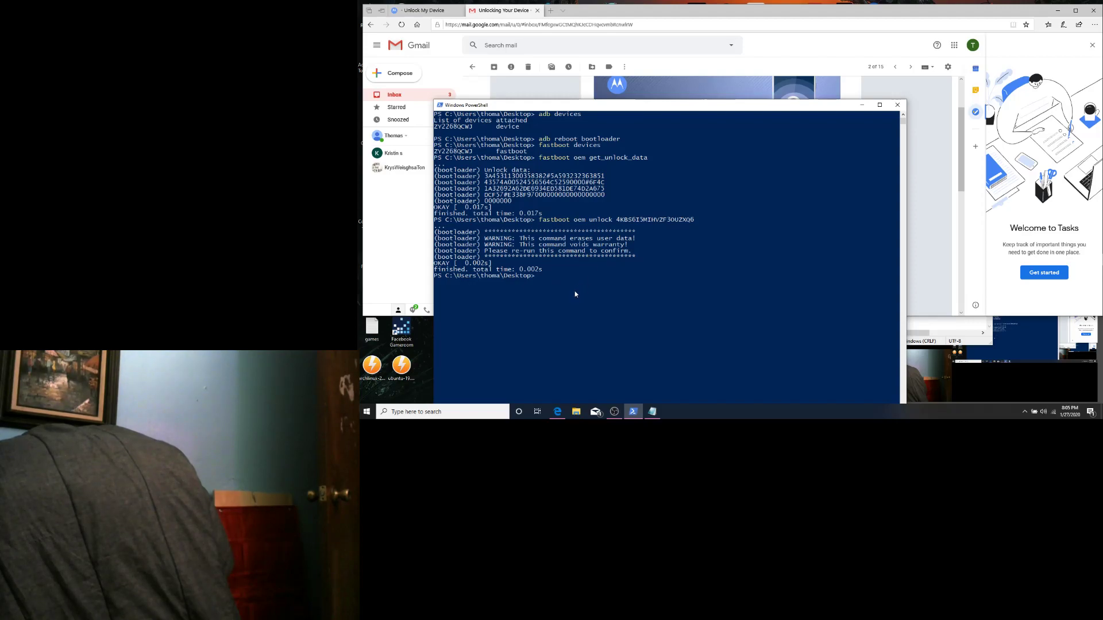
{"action": "type", "text": "fastb"}
{"action": "type", "text": "oot"}
{"action": "type", "text": " oem "}
{"action": "type", "text": "un"}
{"action": "type", "text": "lock"}
Paste the unlock code into the repeated 'fastboot oem unlock' command to confirm the unlock.
{"action": "right_click", "coordinate": [619, 275]}
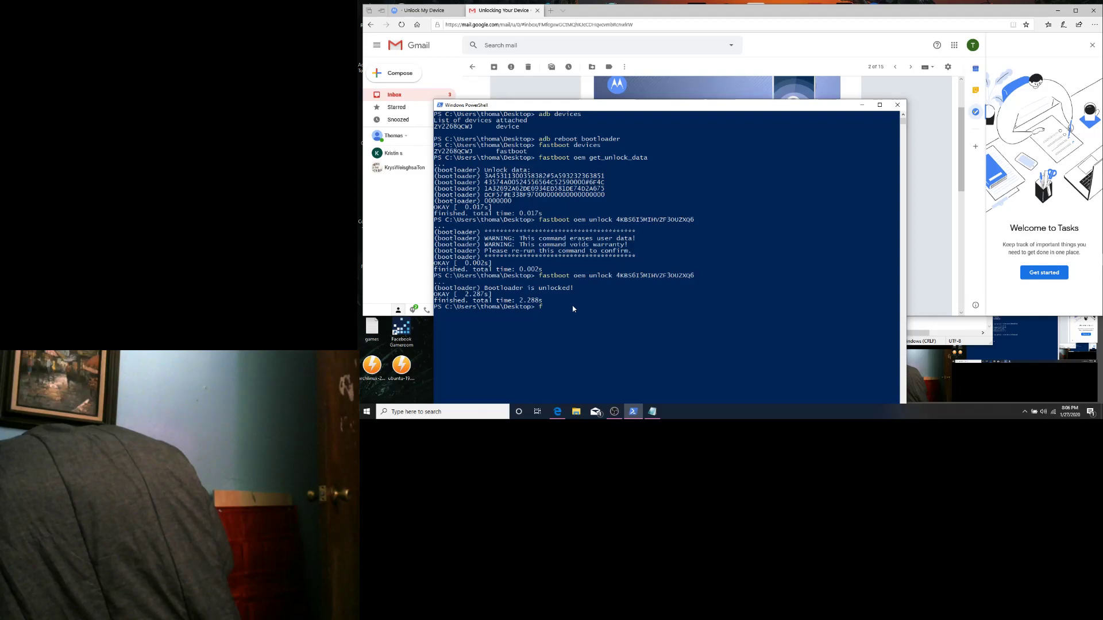
{"action": "type", "text": "bo"}
{"action": "type", "text": " oe"}
Run 'fastboot reboot' to restart the phone, then close PowerShell, returning to the Gmail unlock-code email.
{"action": "key", "text": "Return"}
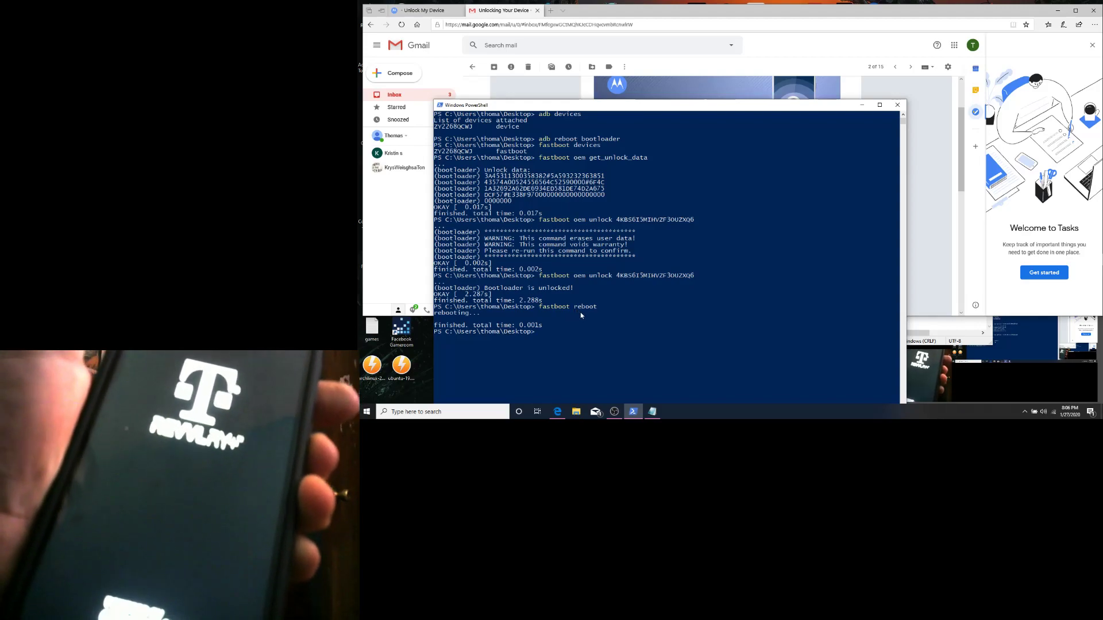
{"action": "left_click", "coordinate": [900, 106]}
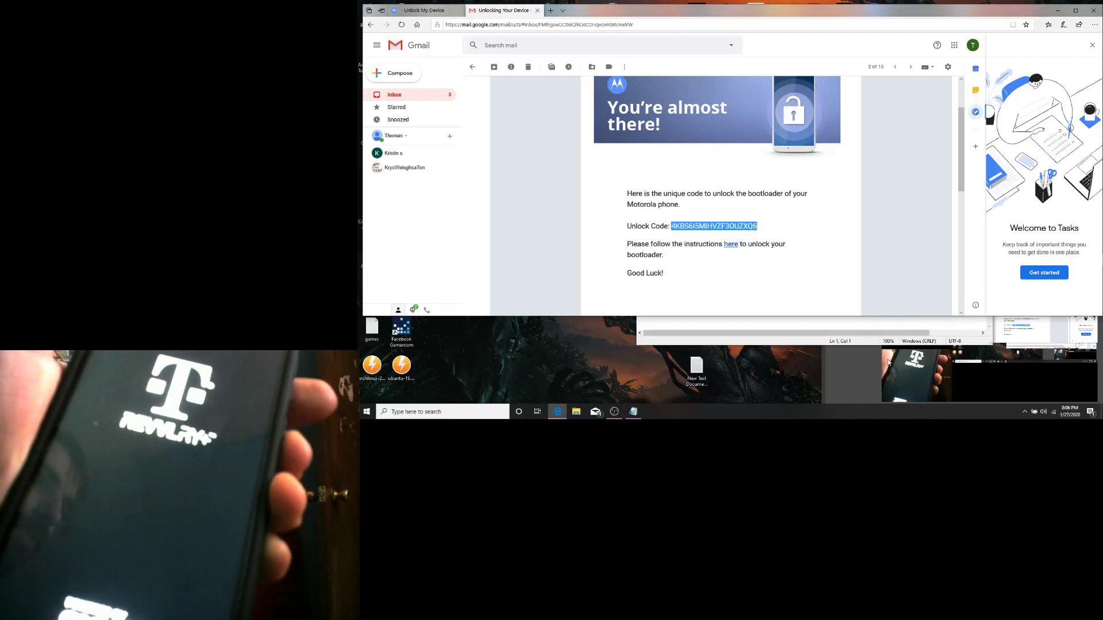